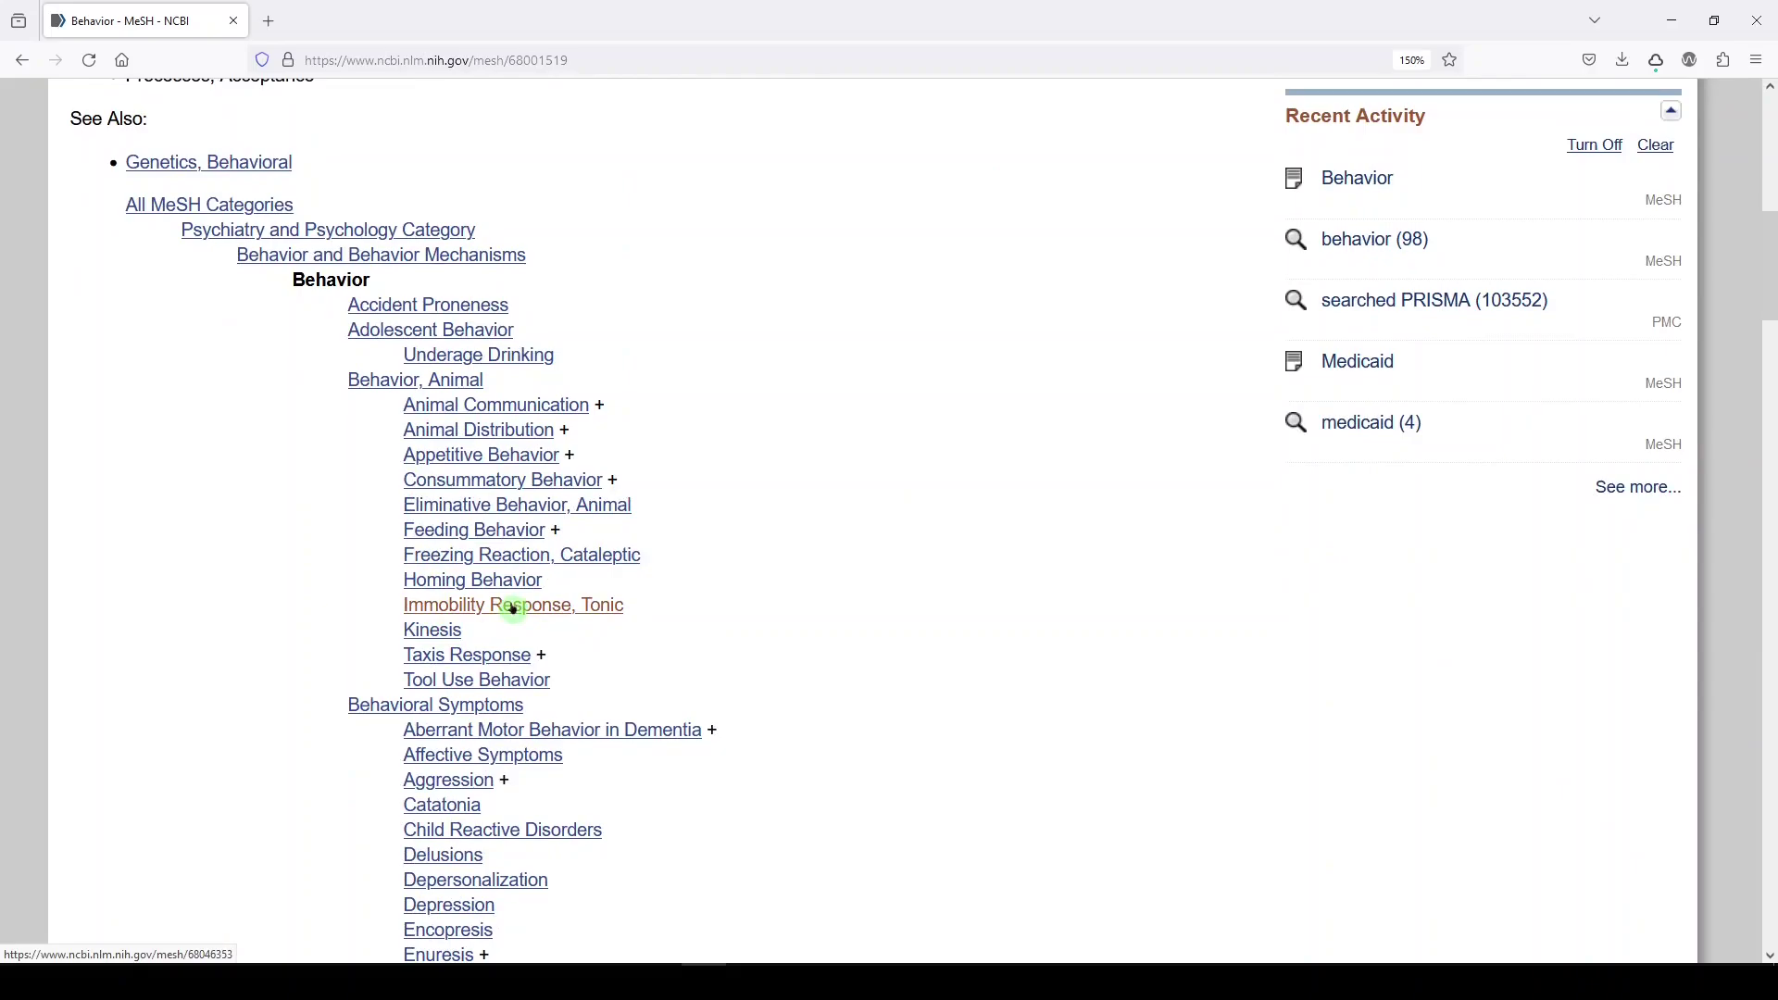
# Review the narrower terms in the Behavior MeSH tree and search PubMed with "Behavior"[Mesh].
pyautogui.scroll(-3, 514, 611)
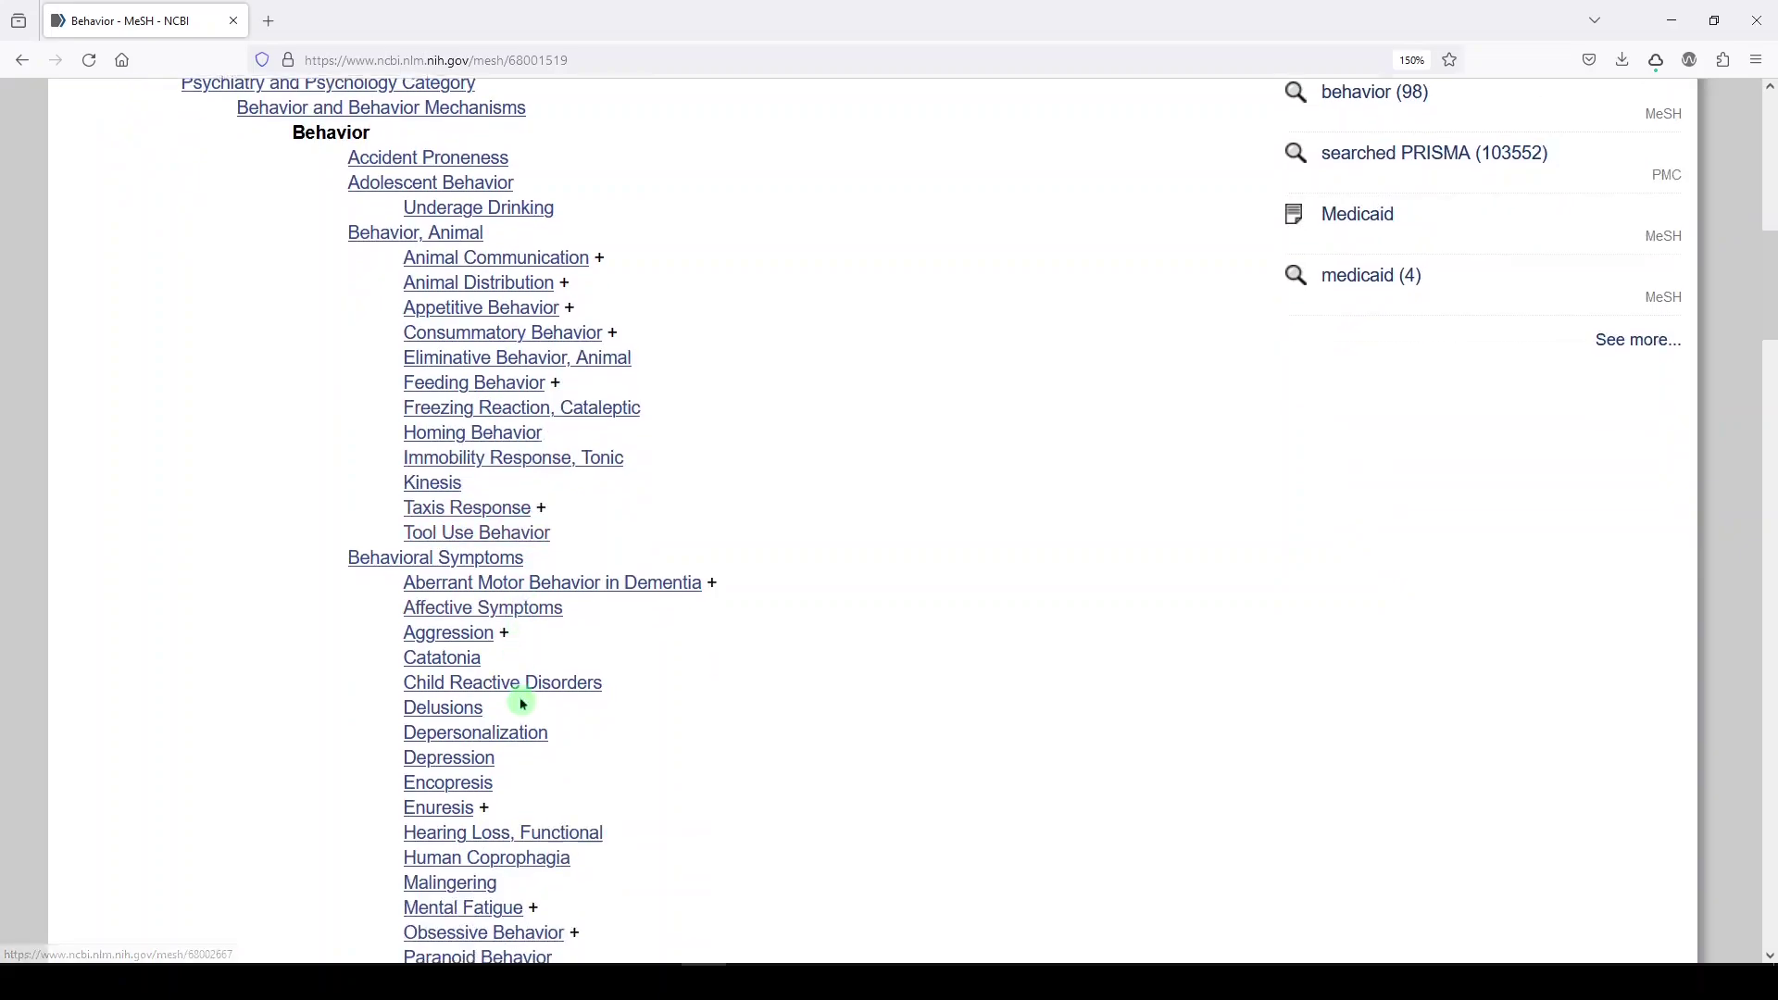
pyautogui.scroll(-3, 521, 699)
pyautogui.scroll(-3, 522, 704)
pyautogui.scroll(-3, 523, 701)
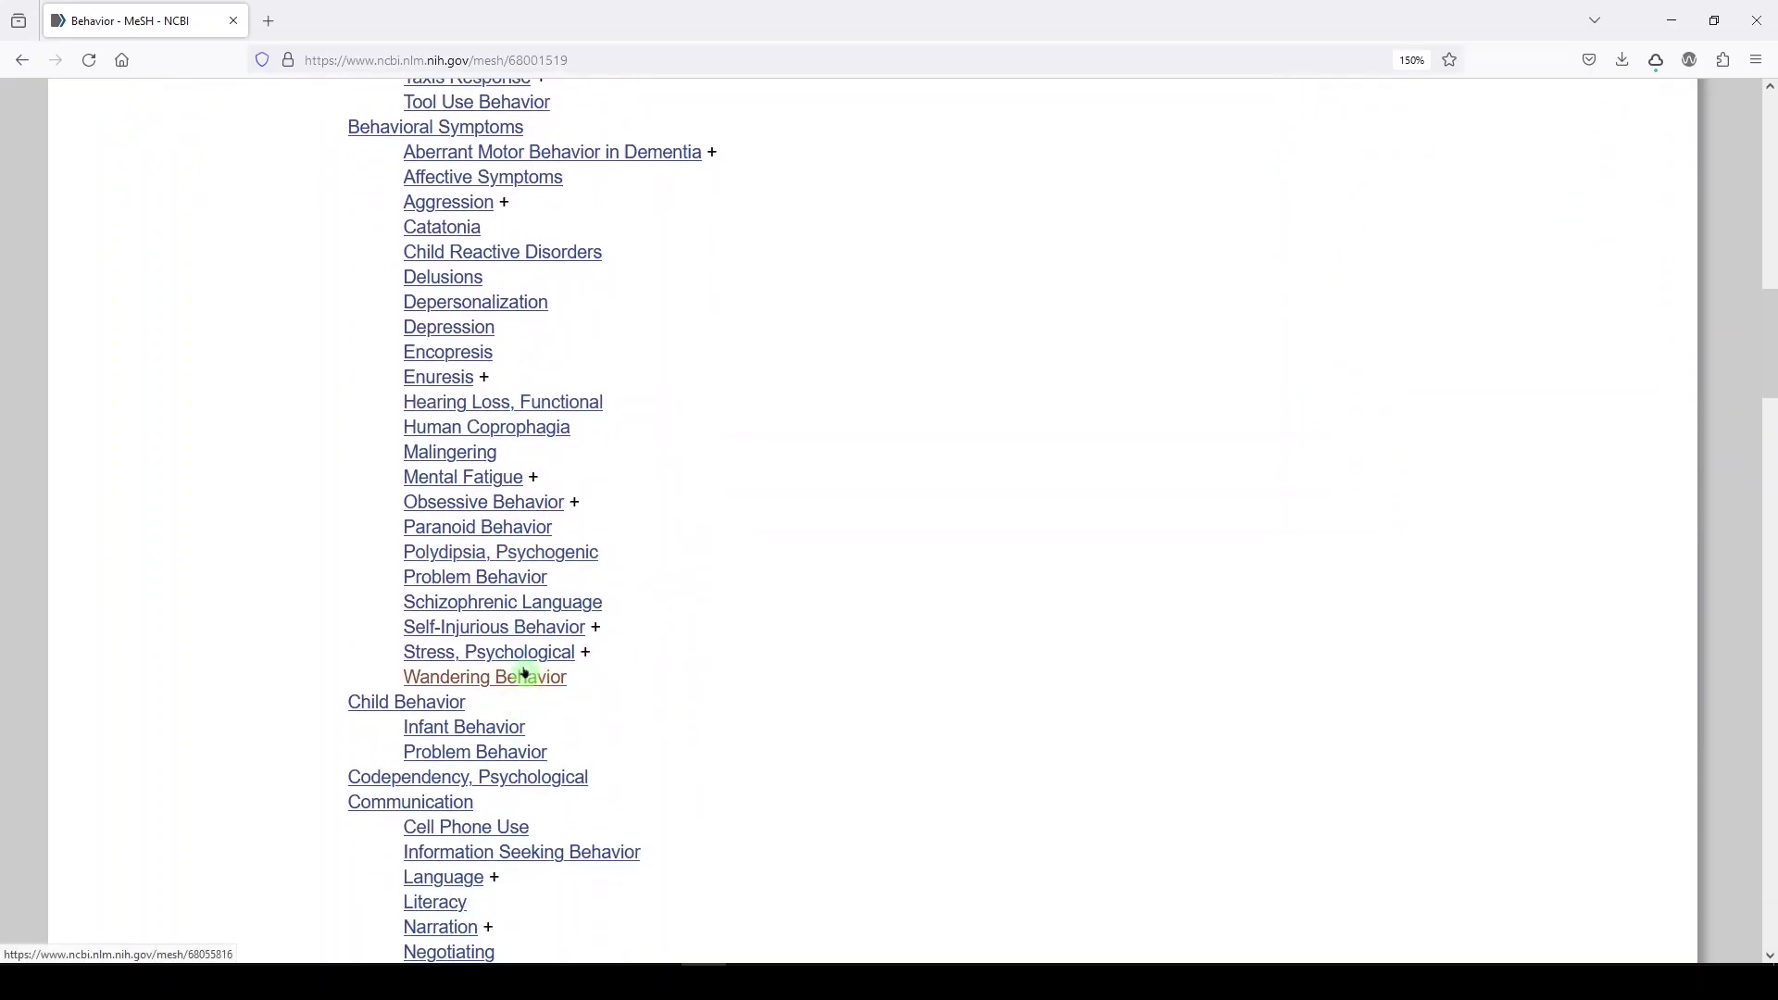
pyautogui.scroll(20, 525, 673)
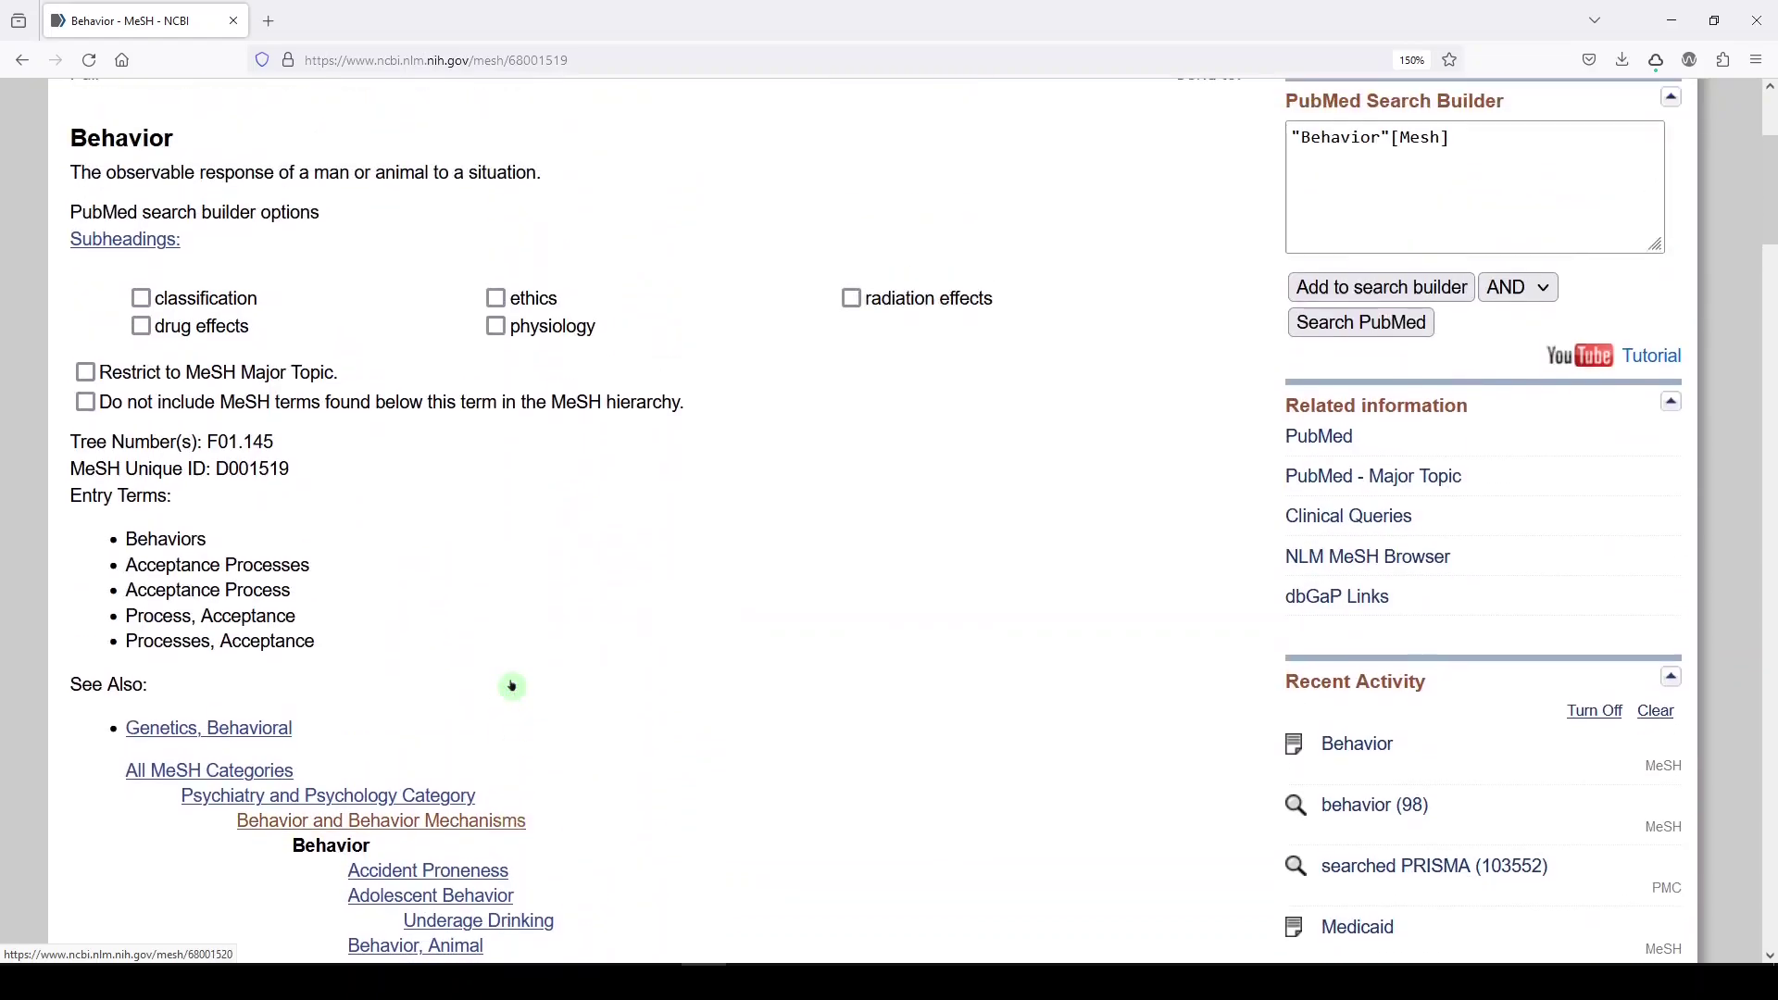
pyautogui.scroll(6, 514, 684)
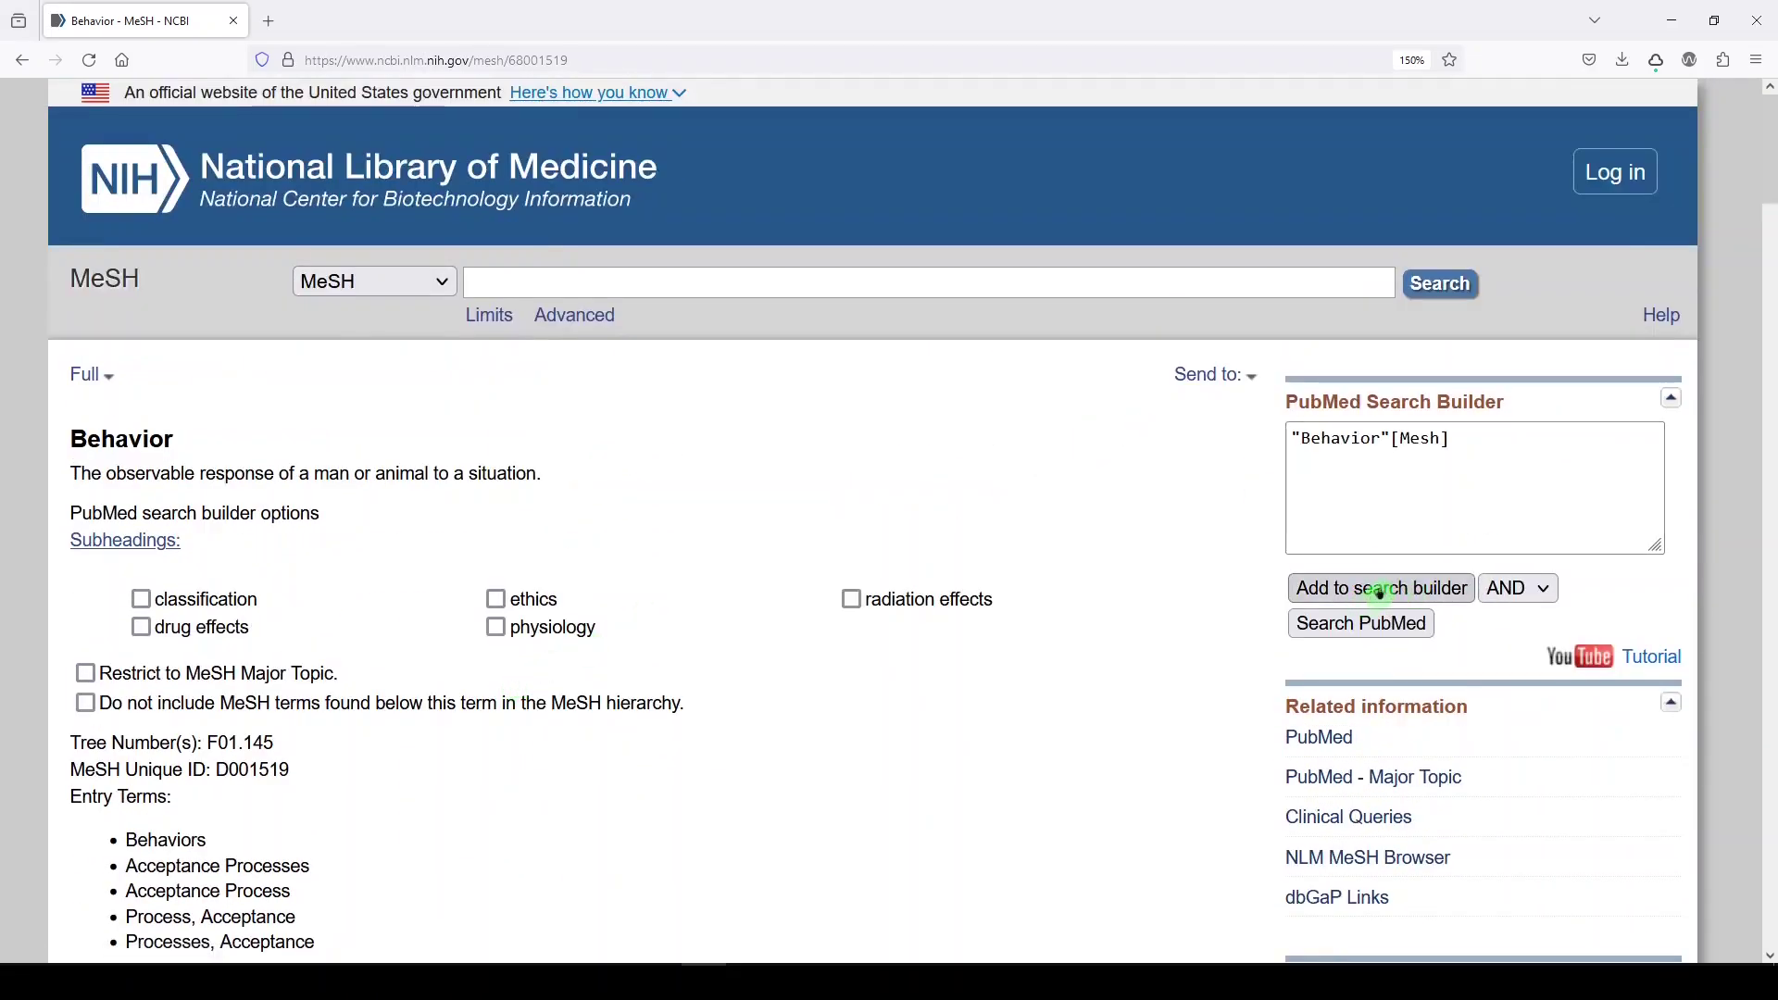
pyautogui.click(1355, 626)
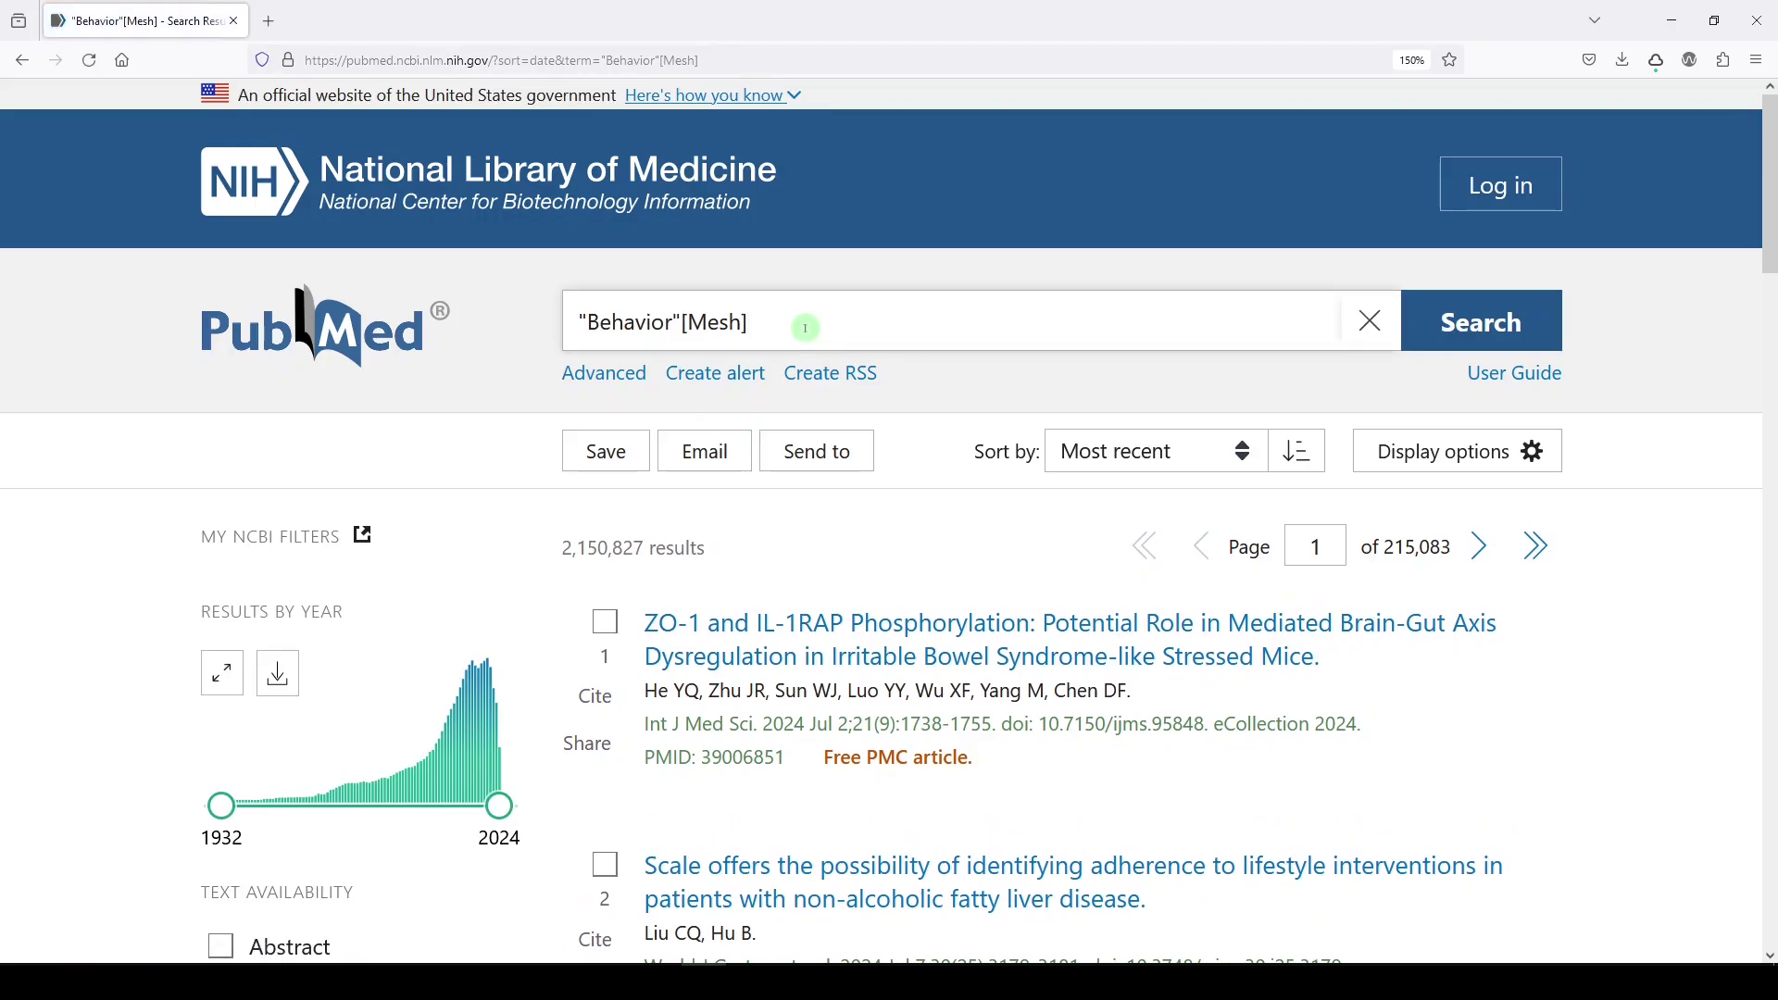
# Extend the PubMed query with OR "behavior"[tw] and run the search.
pyautogui.click(807, 335)
pyautogui.write('OR "behavior"')
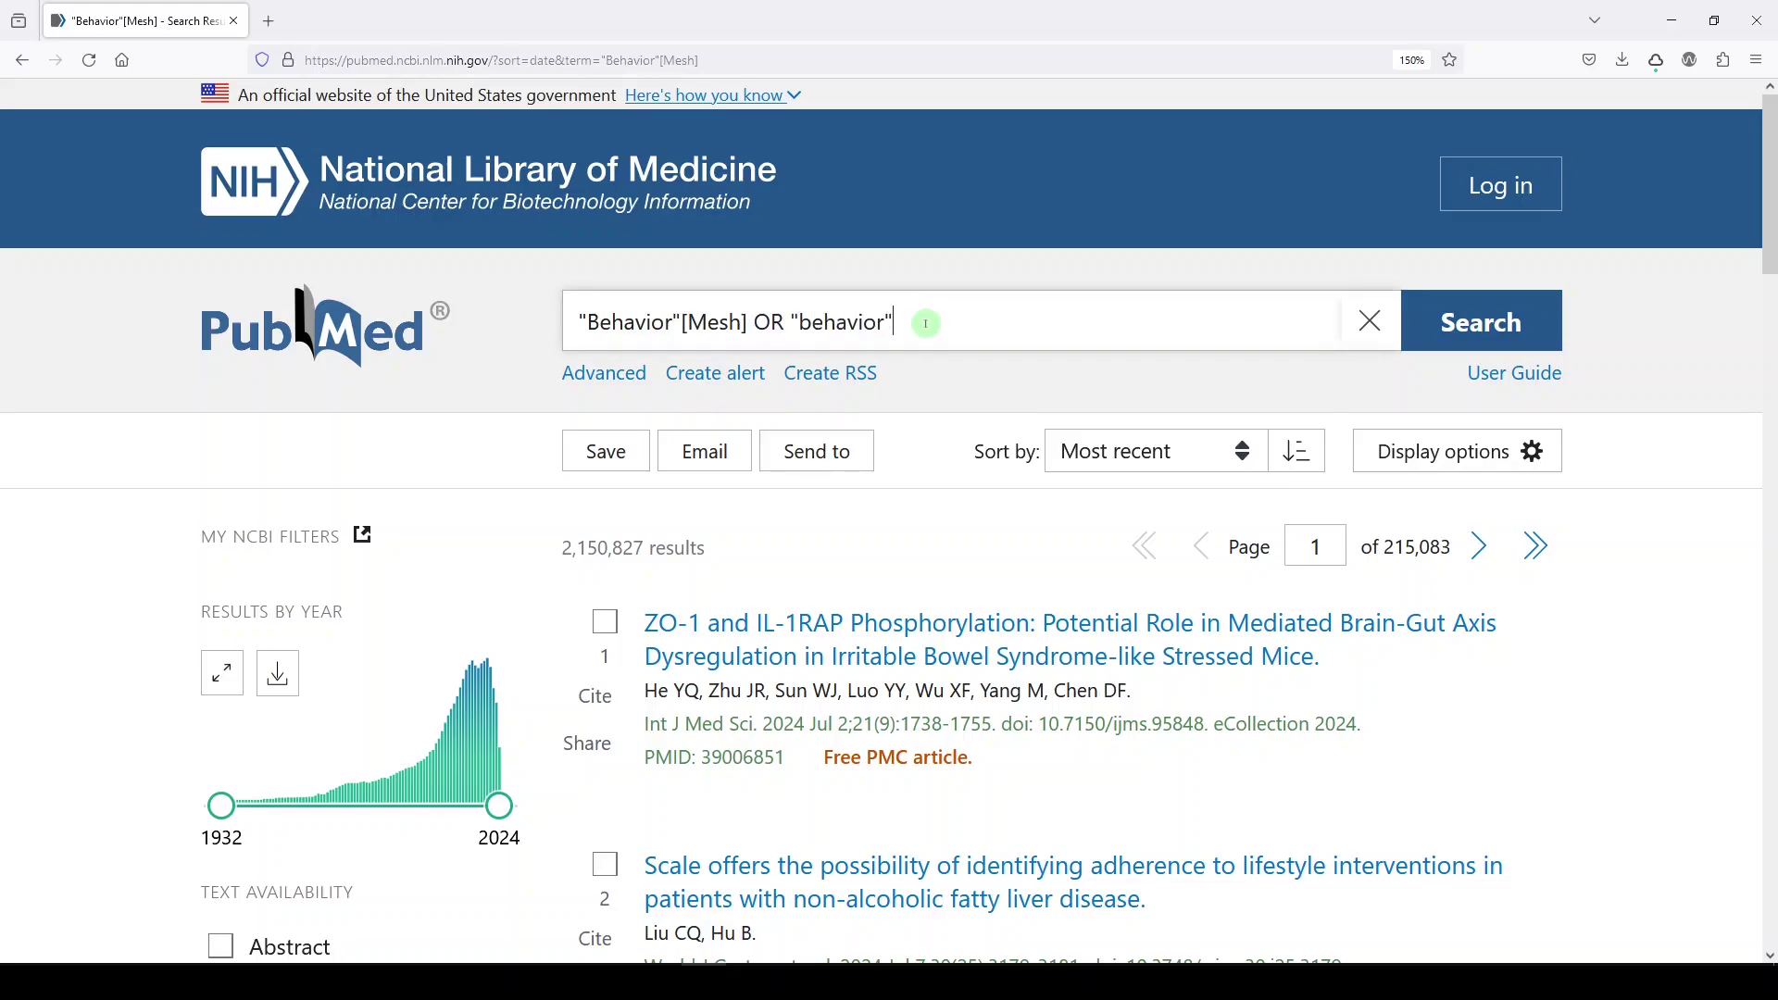
pyautogui.write('[tw')
pyautogui.press('Return')
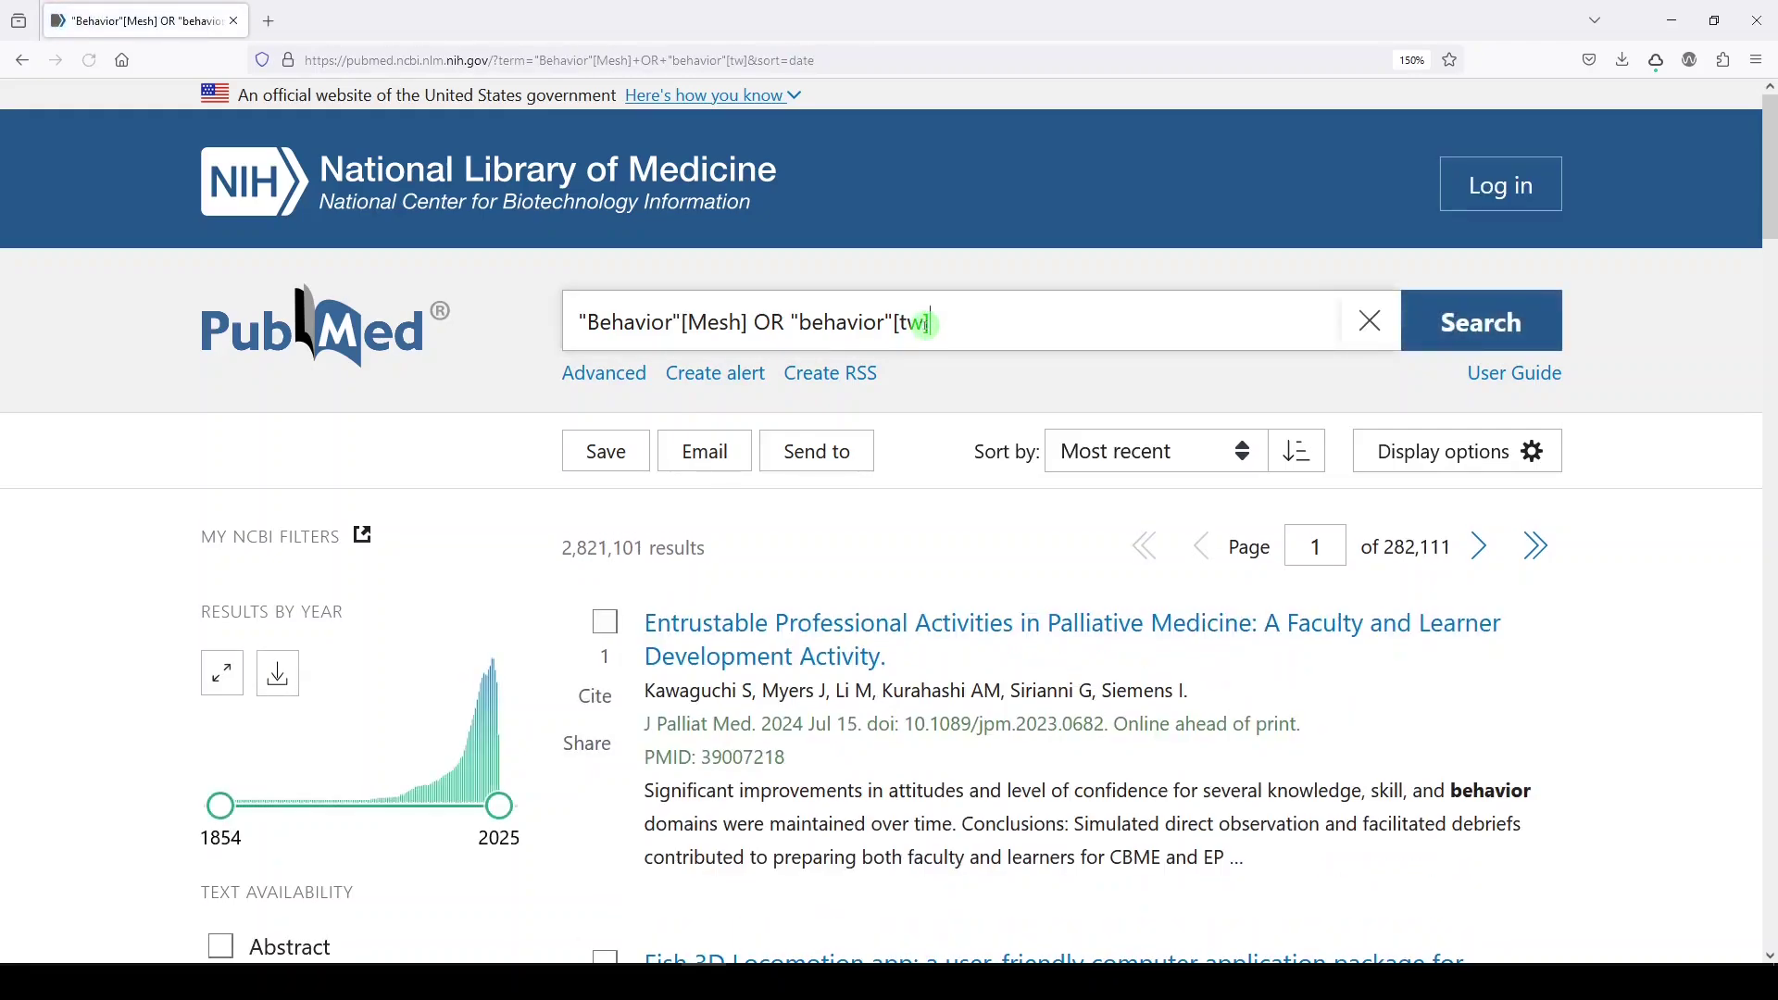
# Add the British spelling to the query as OR "behaviour"[tw] and rerun the search.
pyautogui.write('OR')
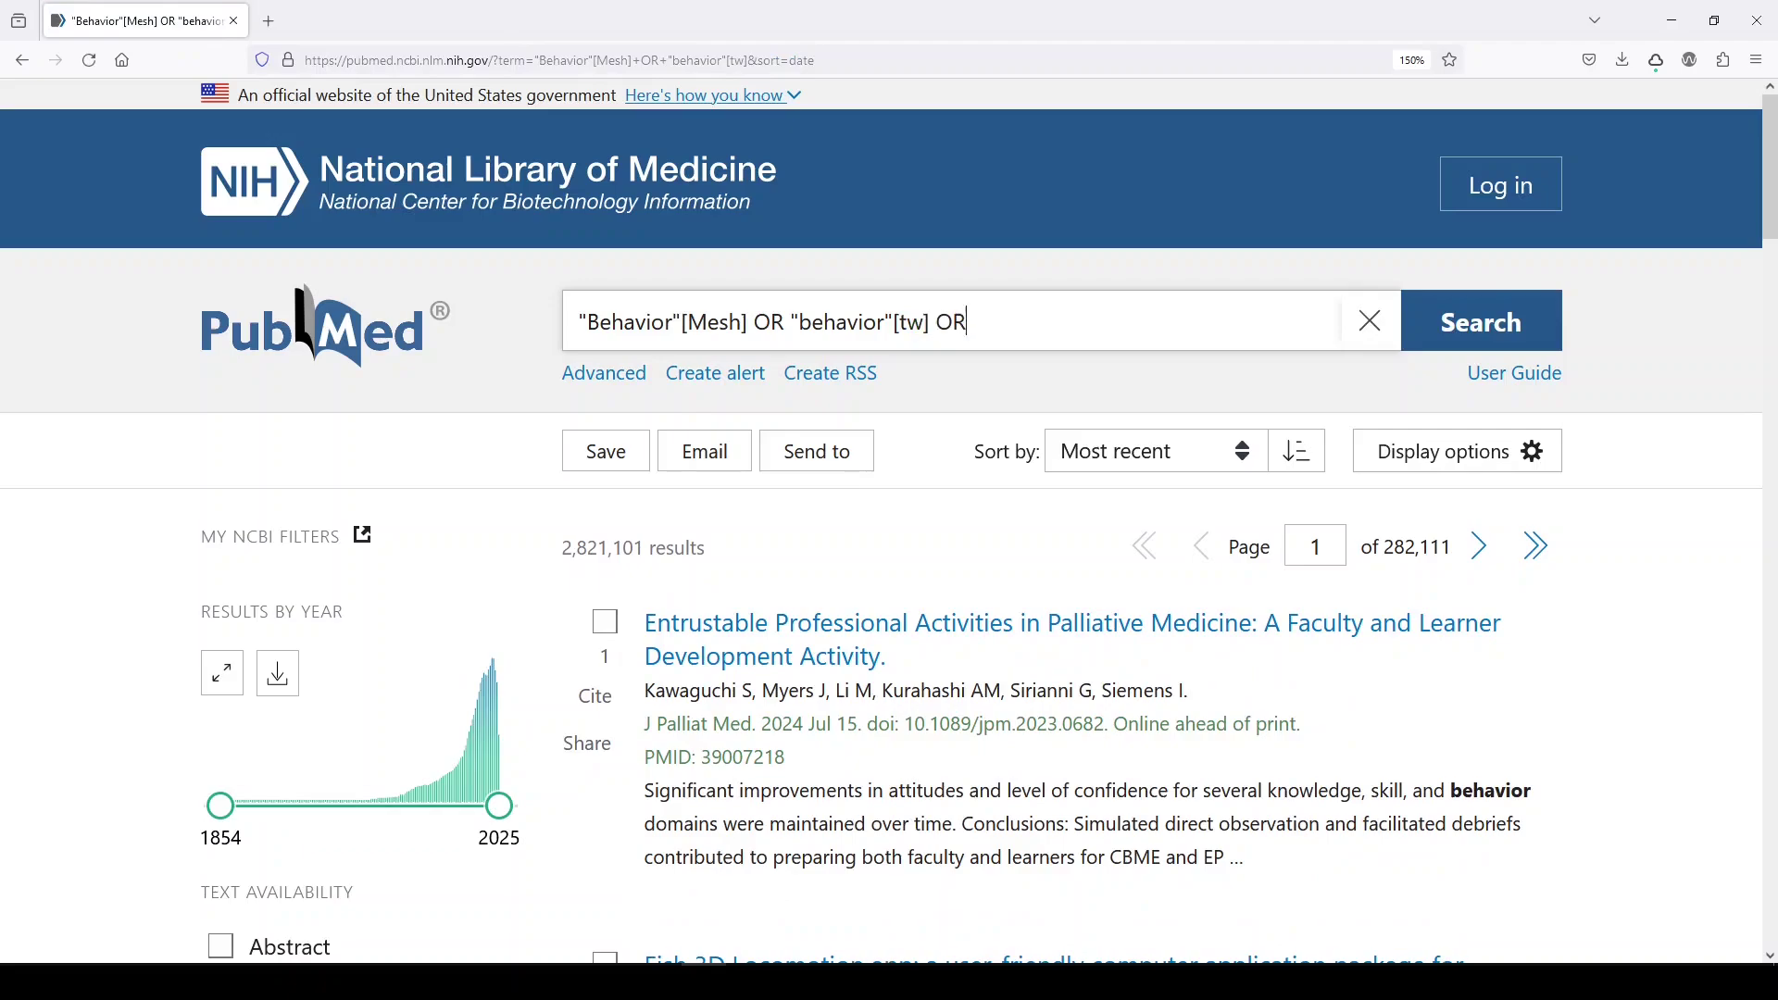
pyautogui.write(' "behaviour"')
pyautogui.write('[tw]')
pyautogui.press('Return')
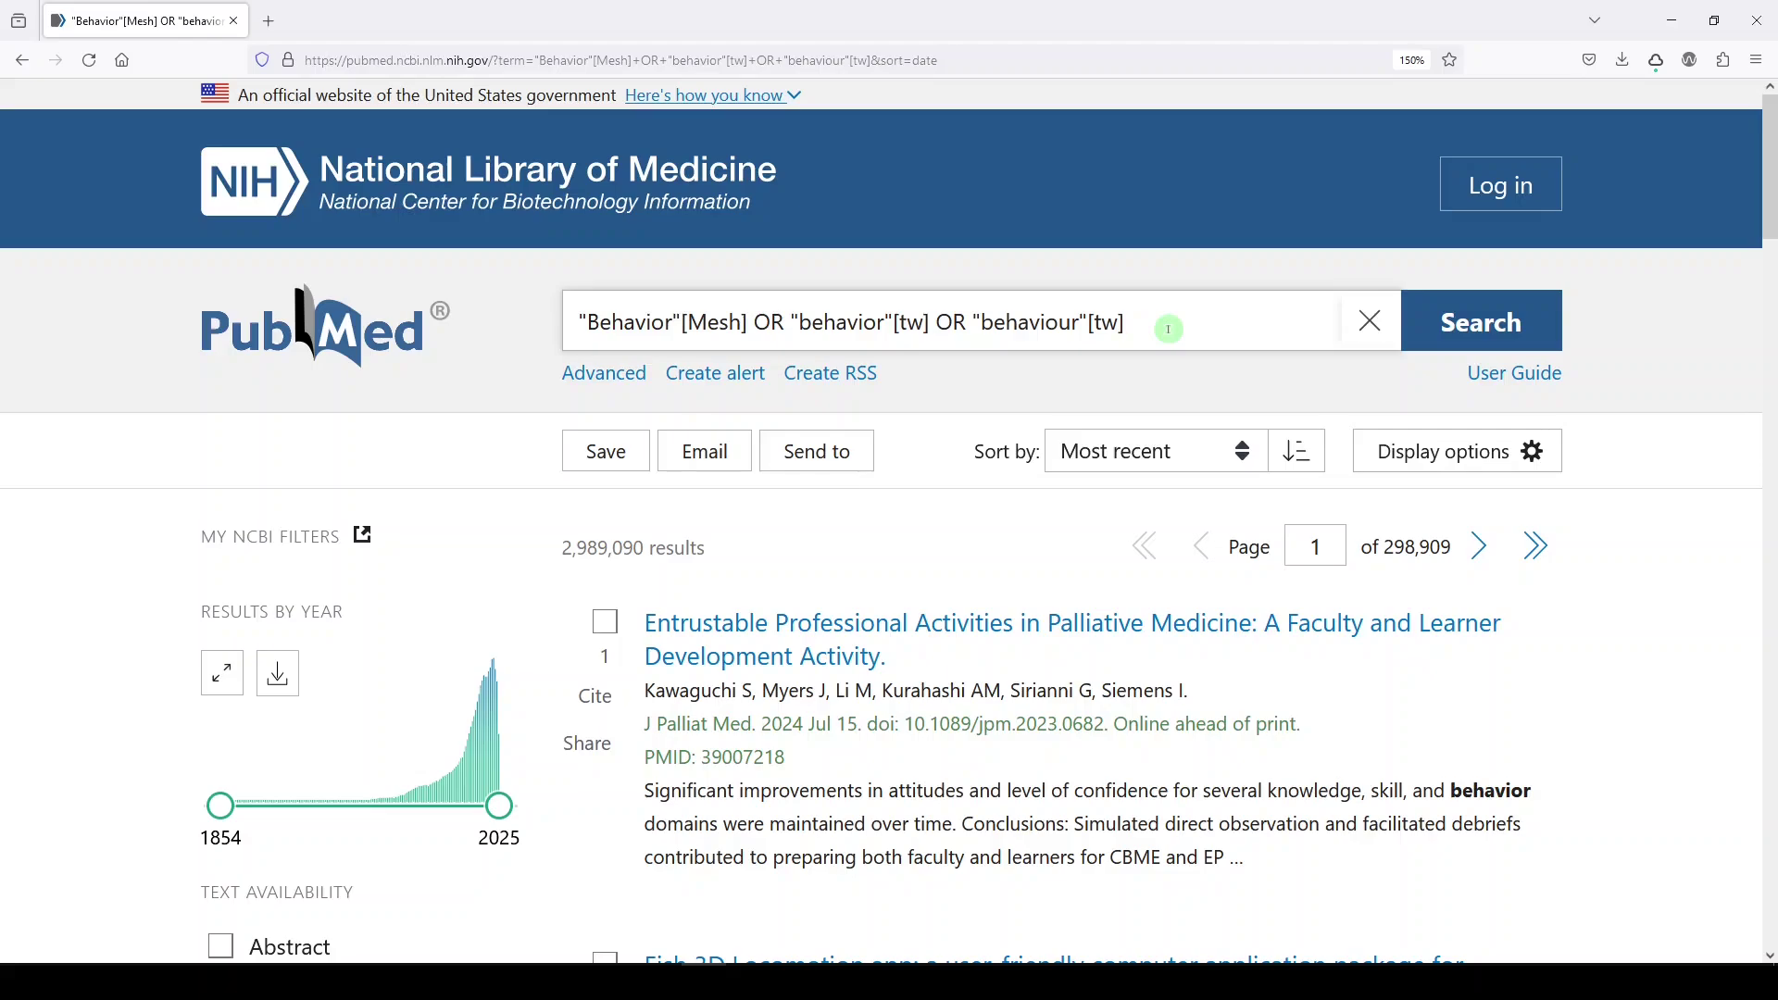
# Add the plural forms OR "behaviors"[tw] and OR "behaviours"[tw] to the query, running the search after each addition.
pyautogui.write('OR "behaviors"[tw]')
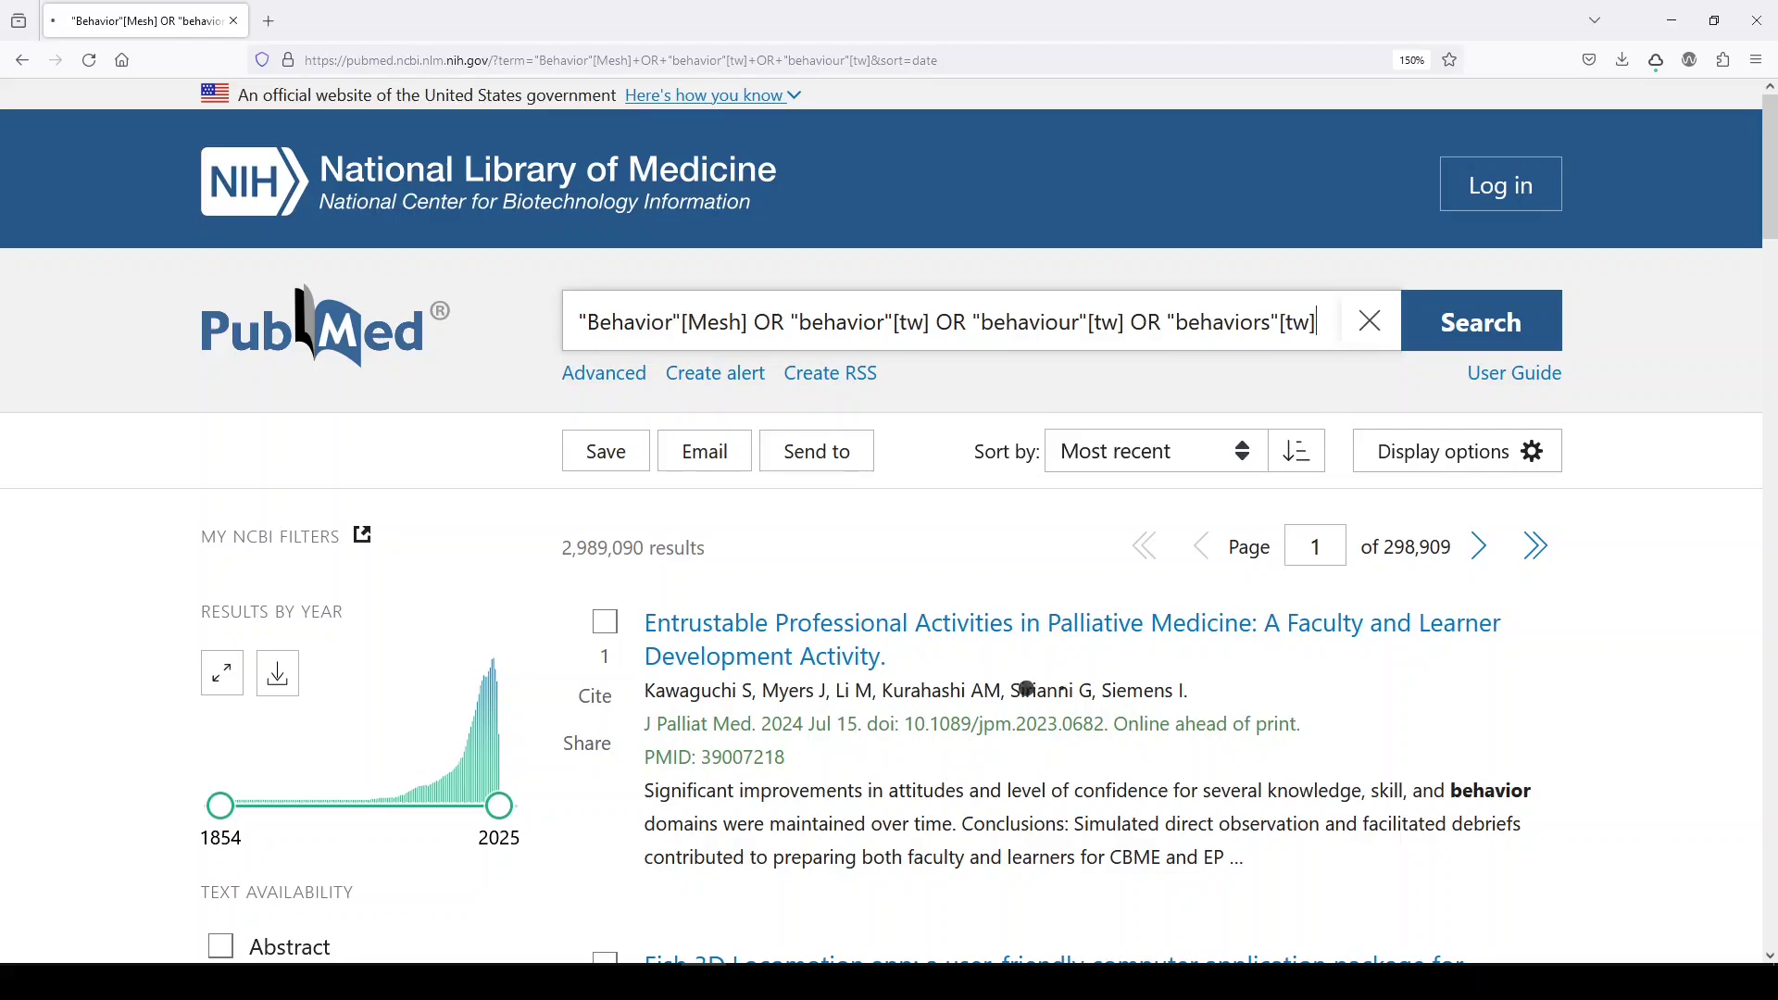
pyautogui.press('Return')
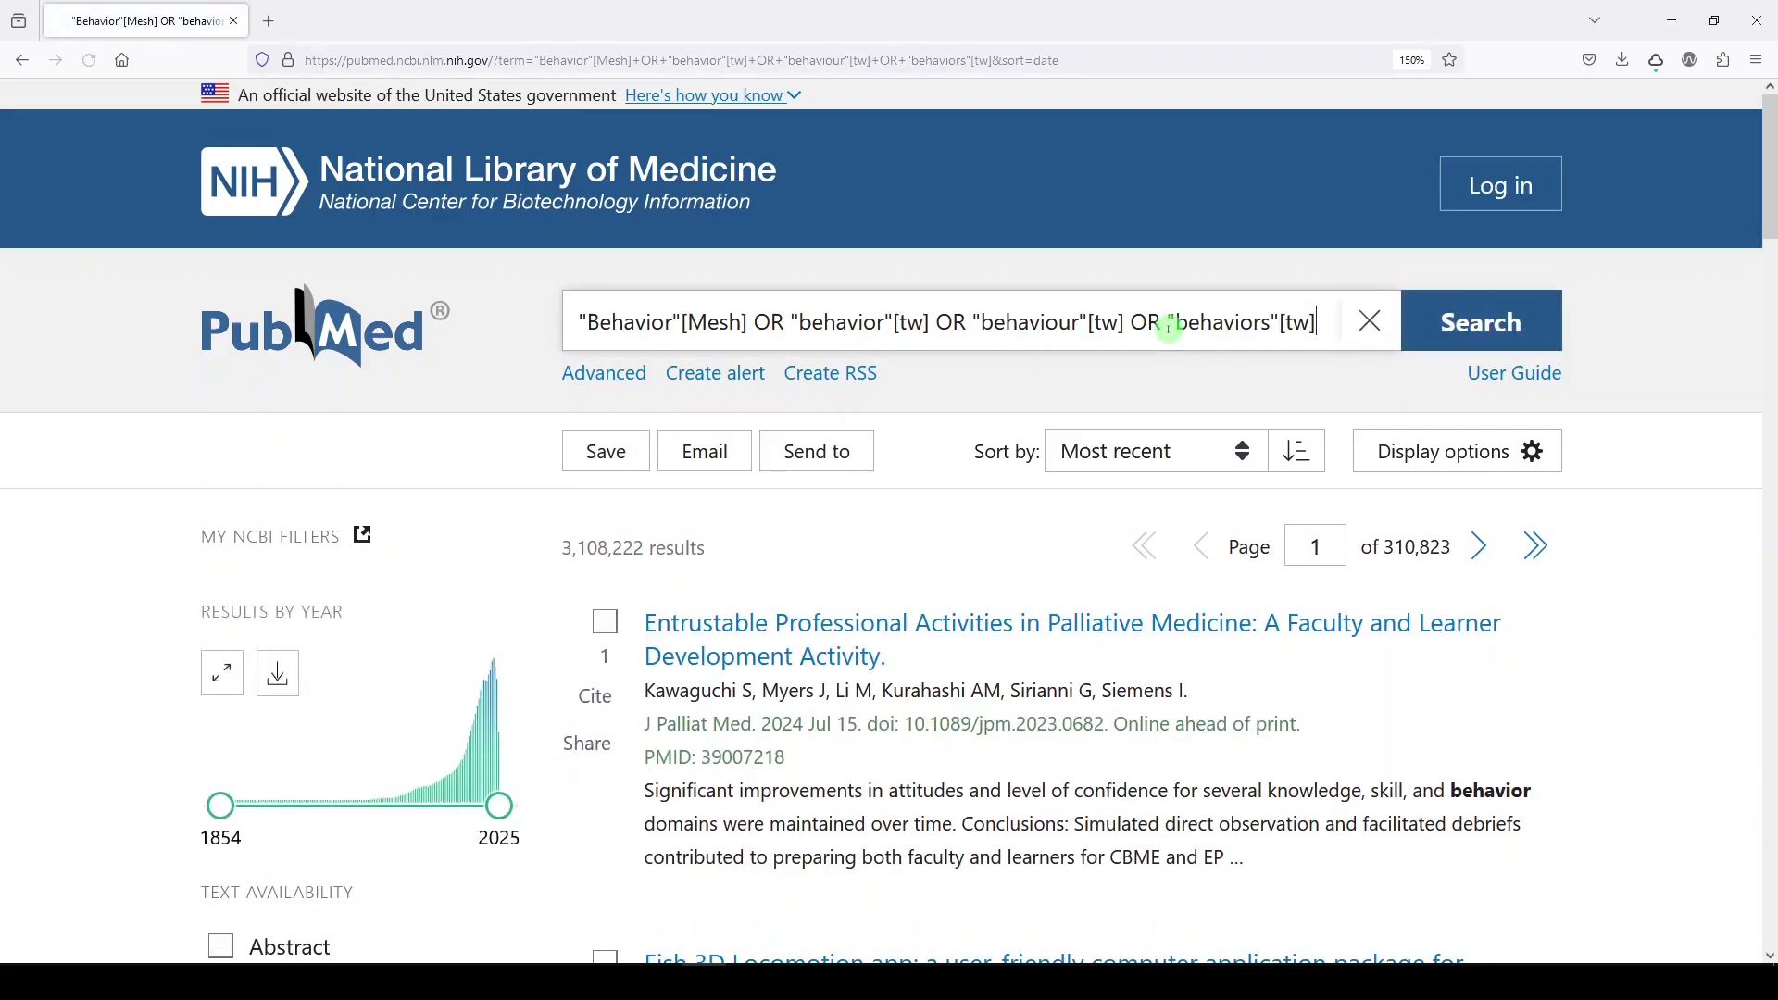
pyautogui.write('OR "behav')
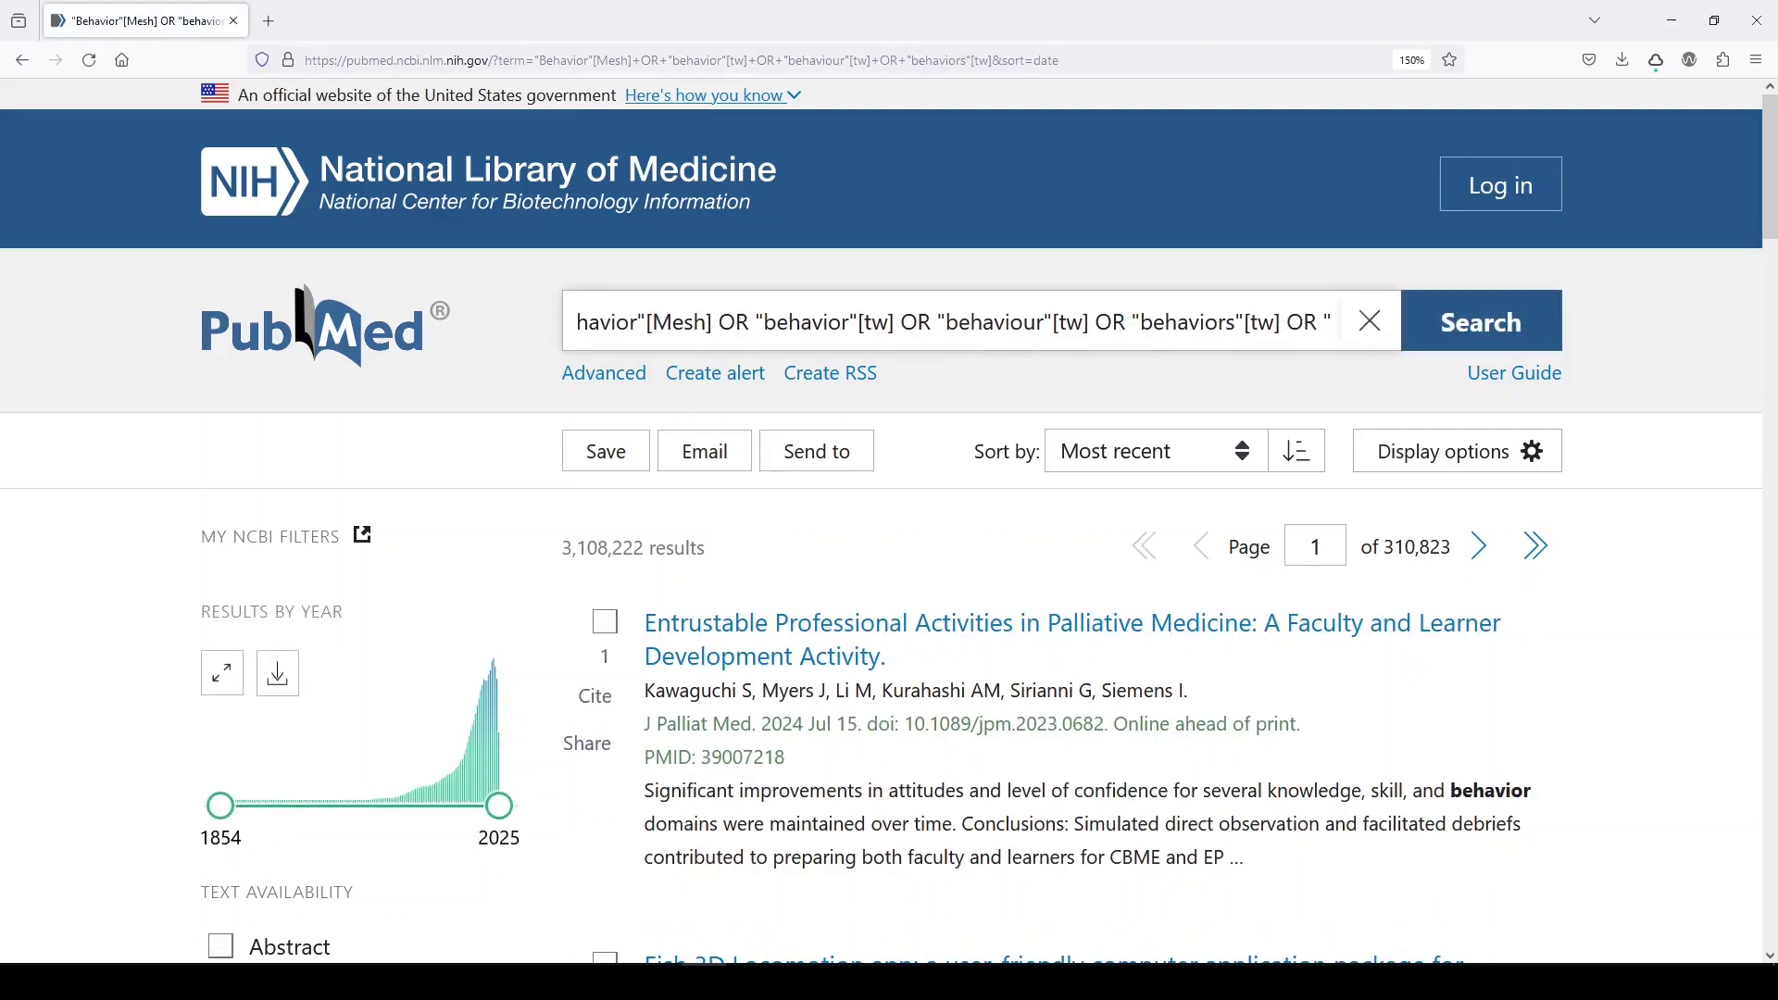
pyautogui.write('iours"[tw]')
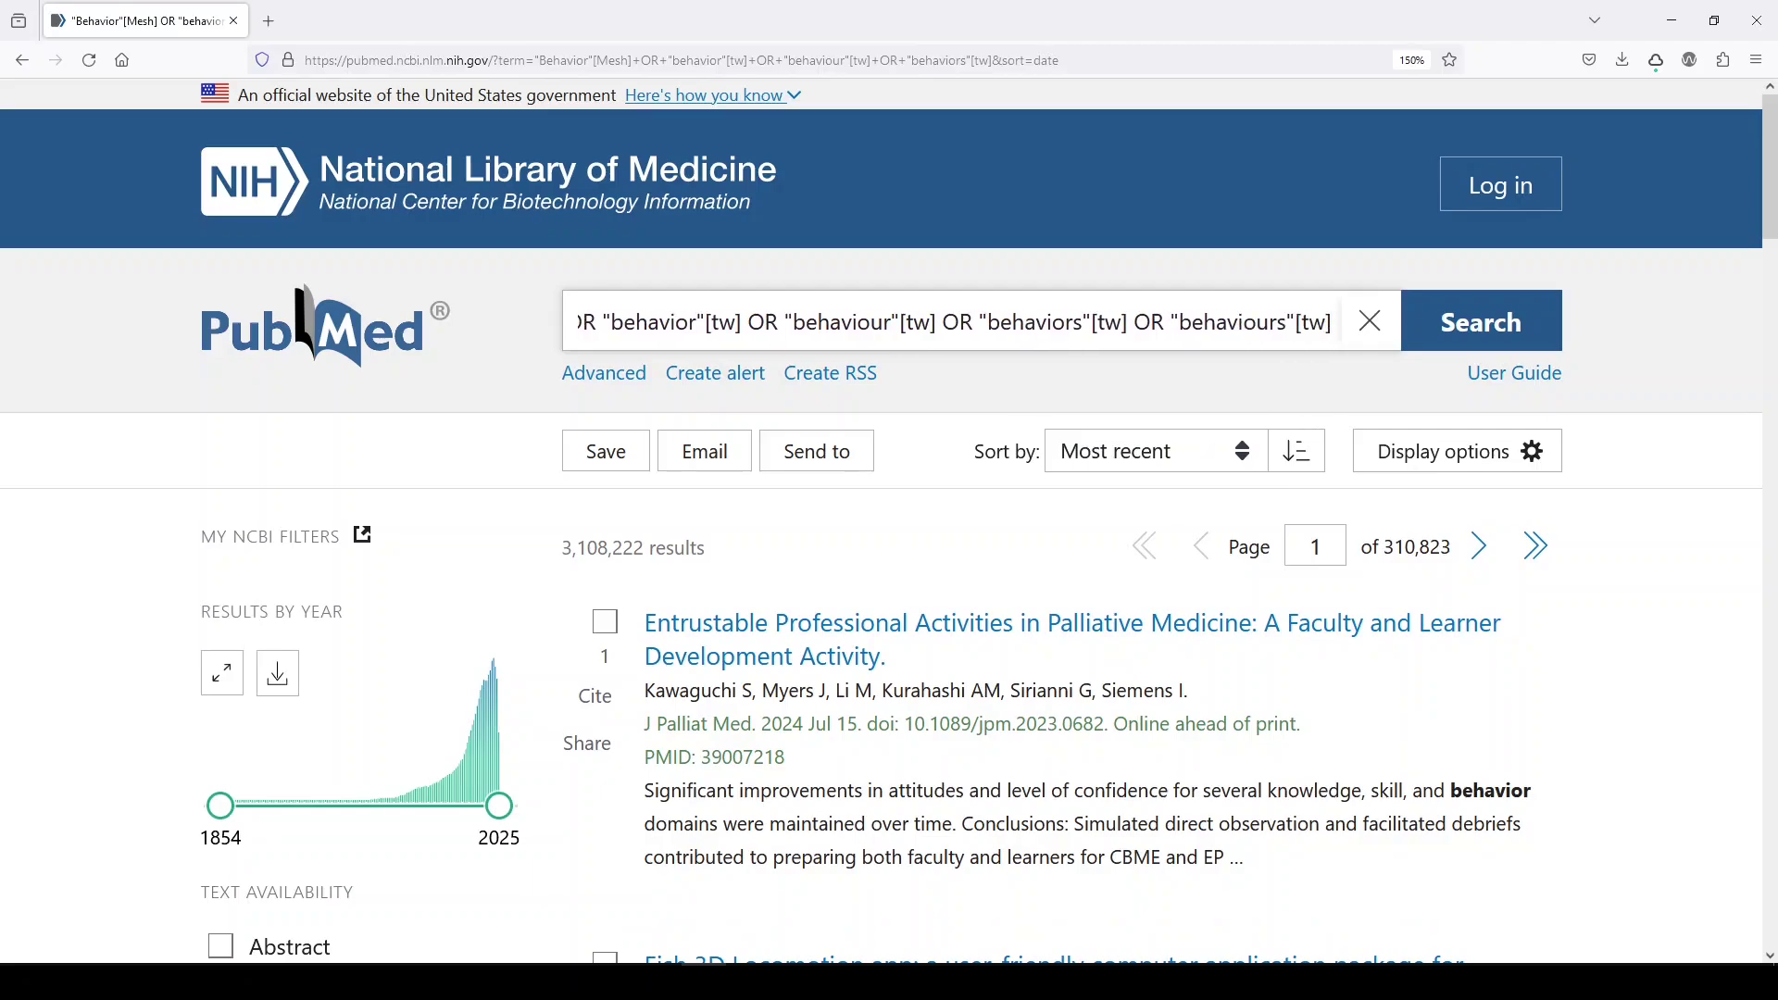
pyautogui.press('Return')
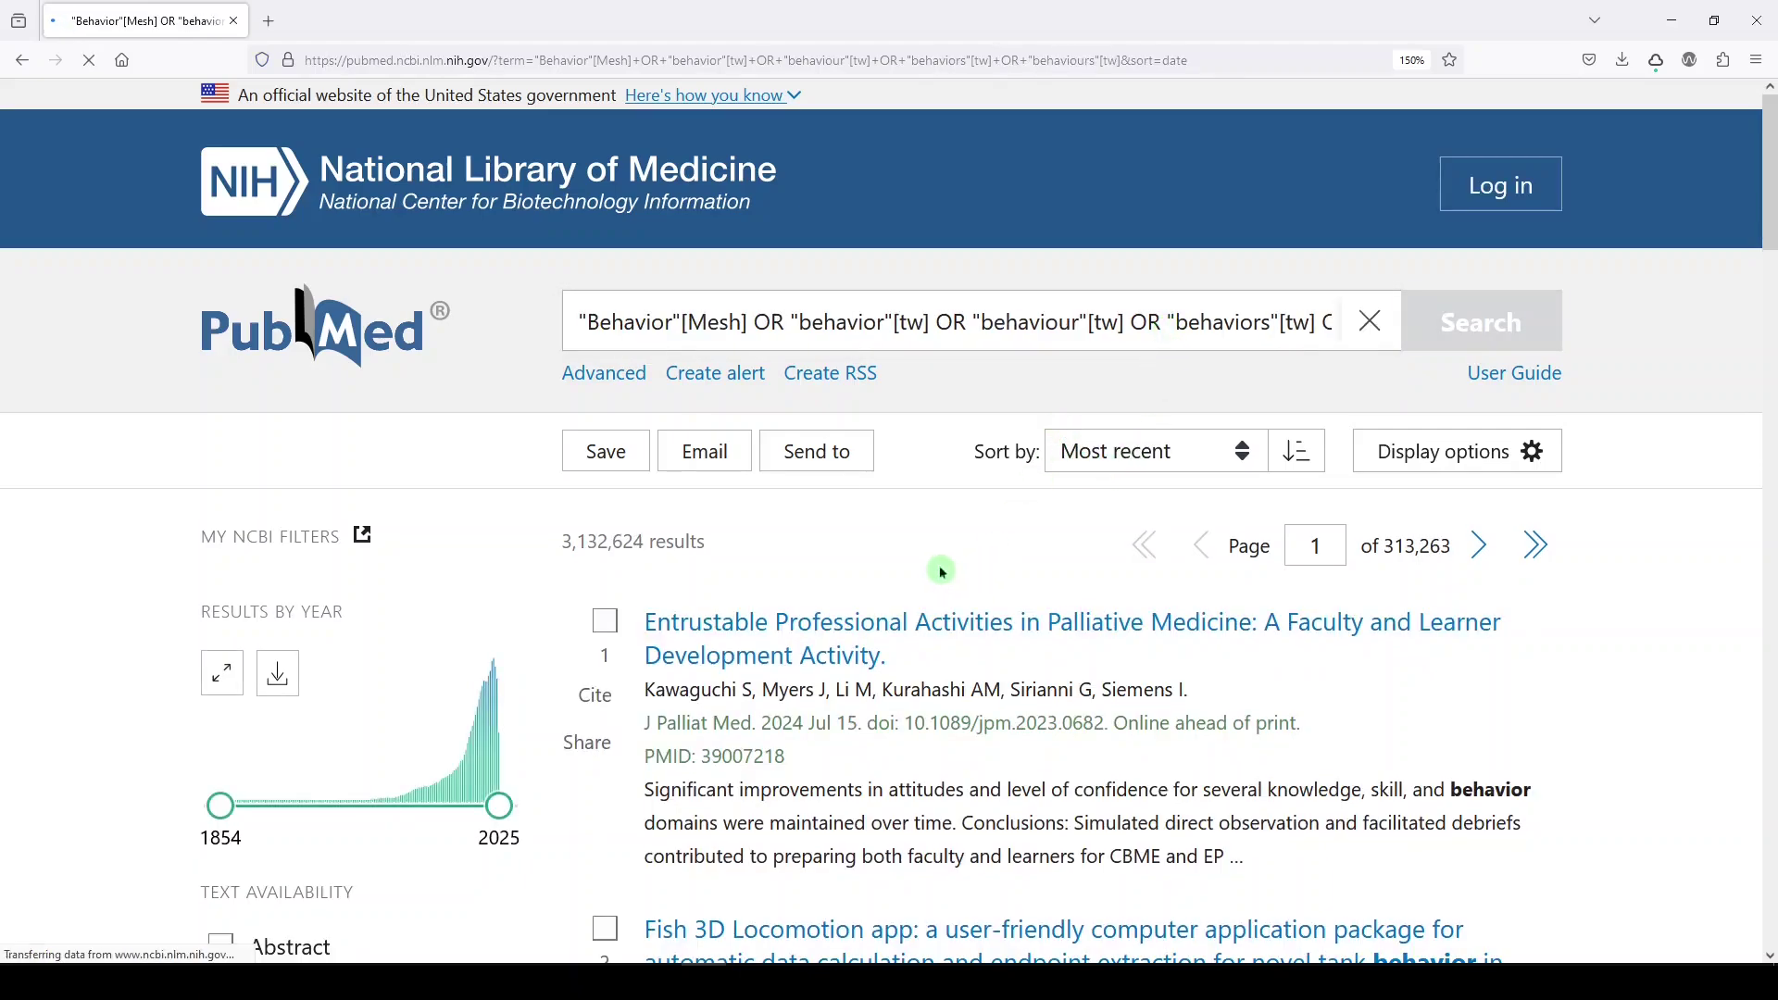
# Review the search history in the advanced search builder and run the truncated query "behavior"[mesh] OR "behavior*"[tw] OR "behaviour*"[tw].
pyautogui.click(609, 379)
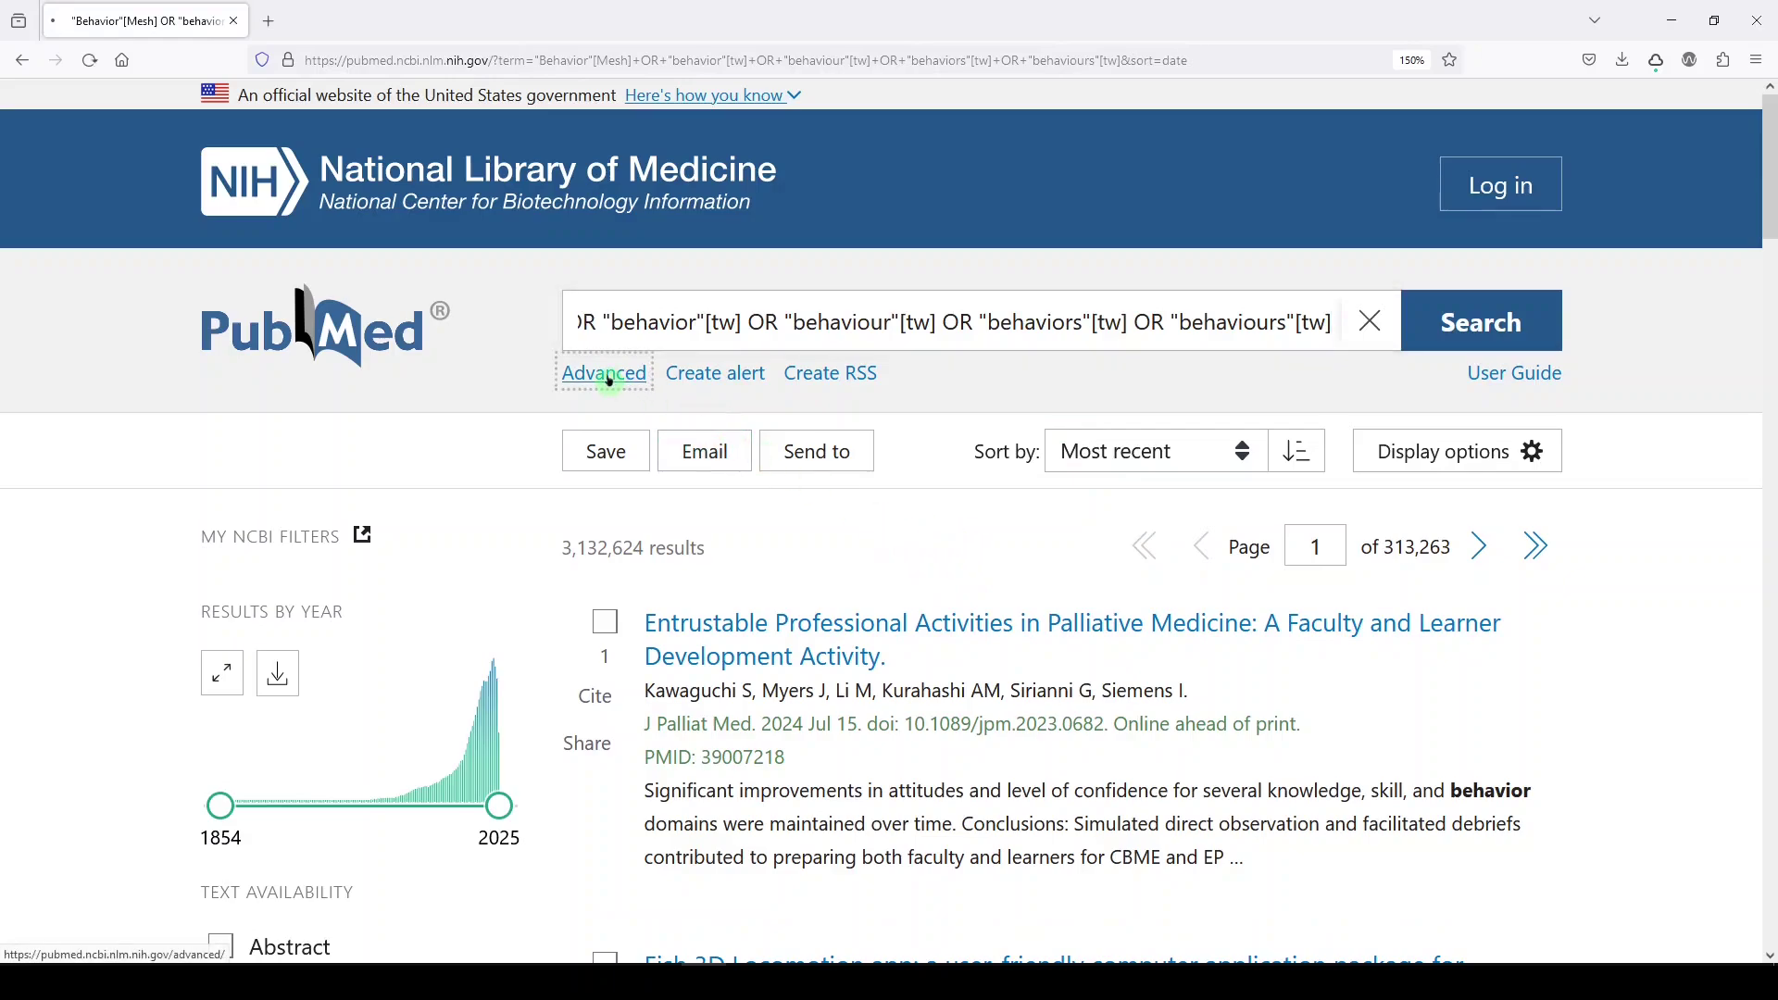
pyautogui.scroll(-5, 592, 347)
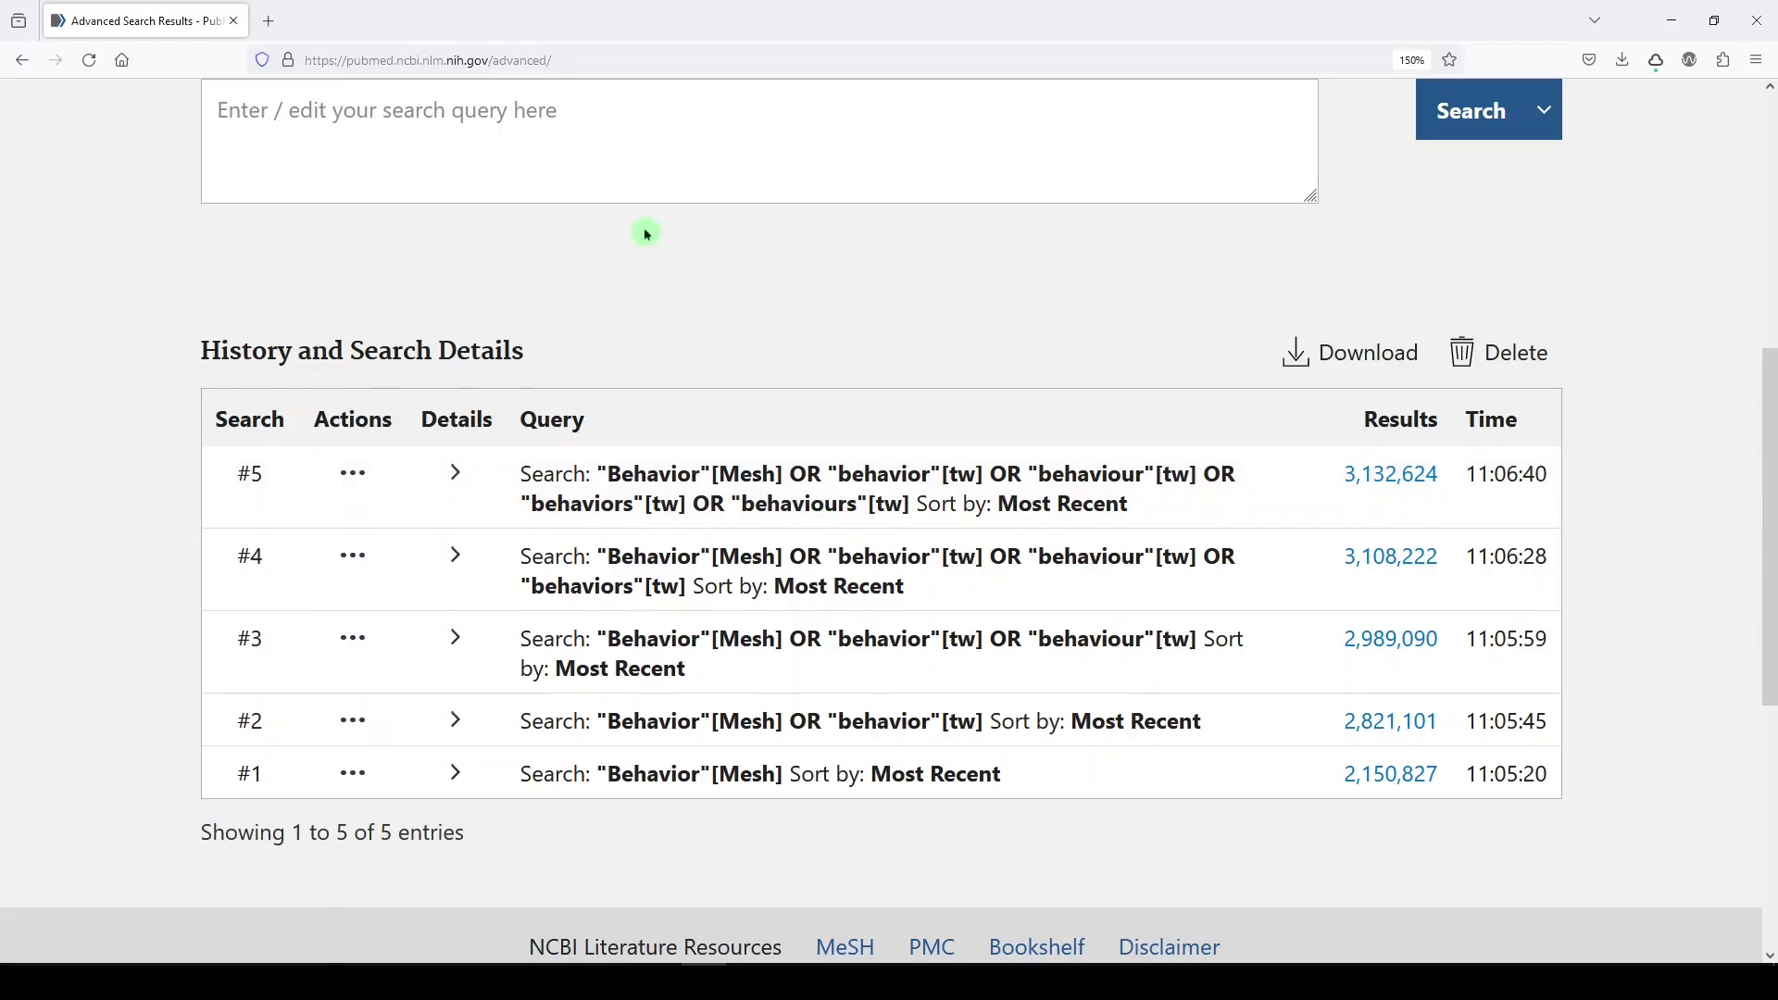
pyautogui.click(622, 176)
pyautogui.write('"behavior')
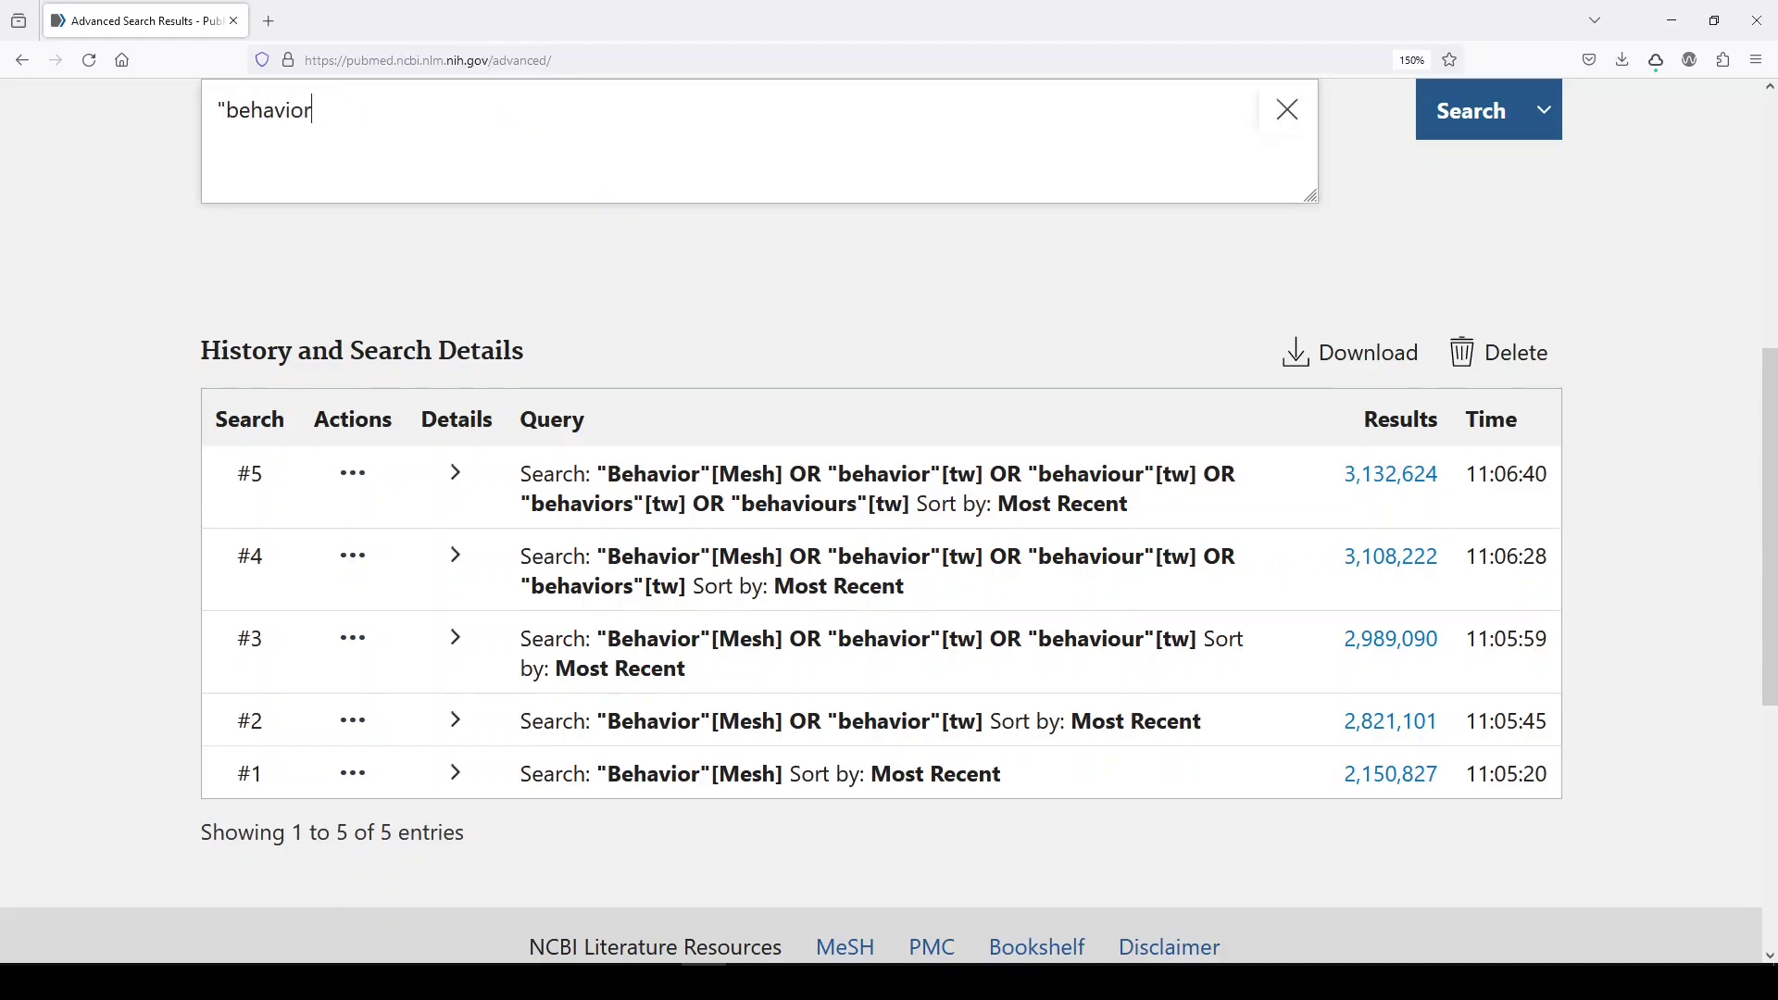
pyautogui.scroll(5, 667, 368)
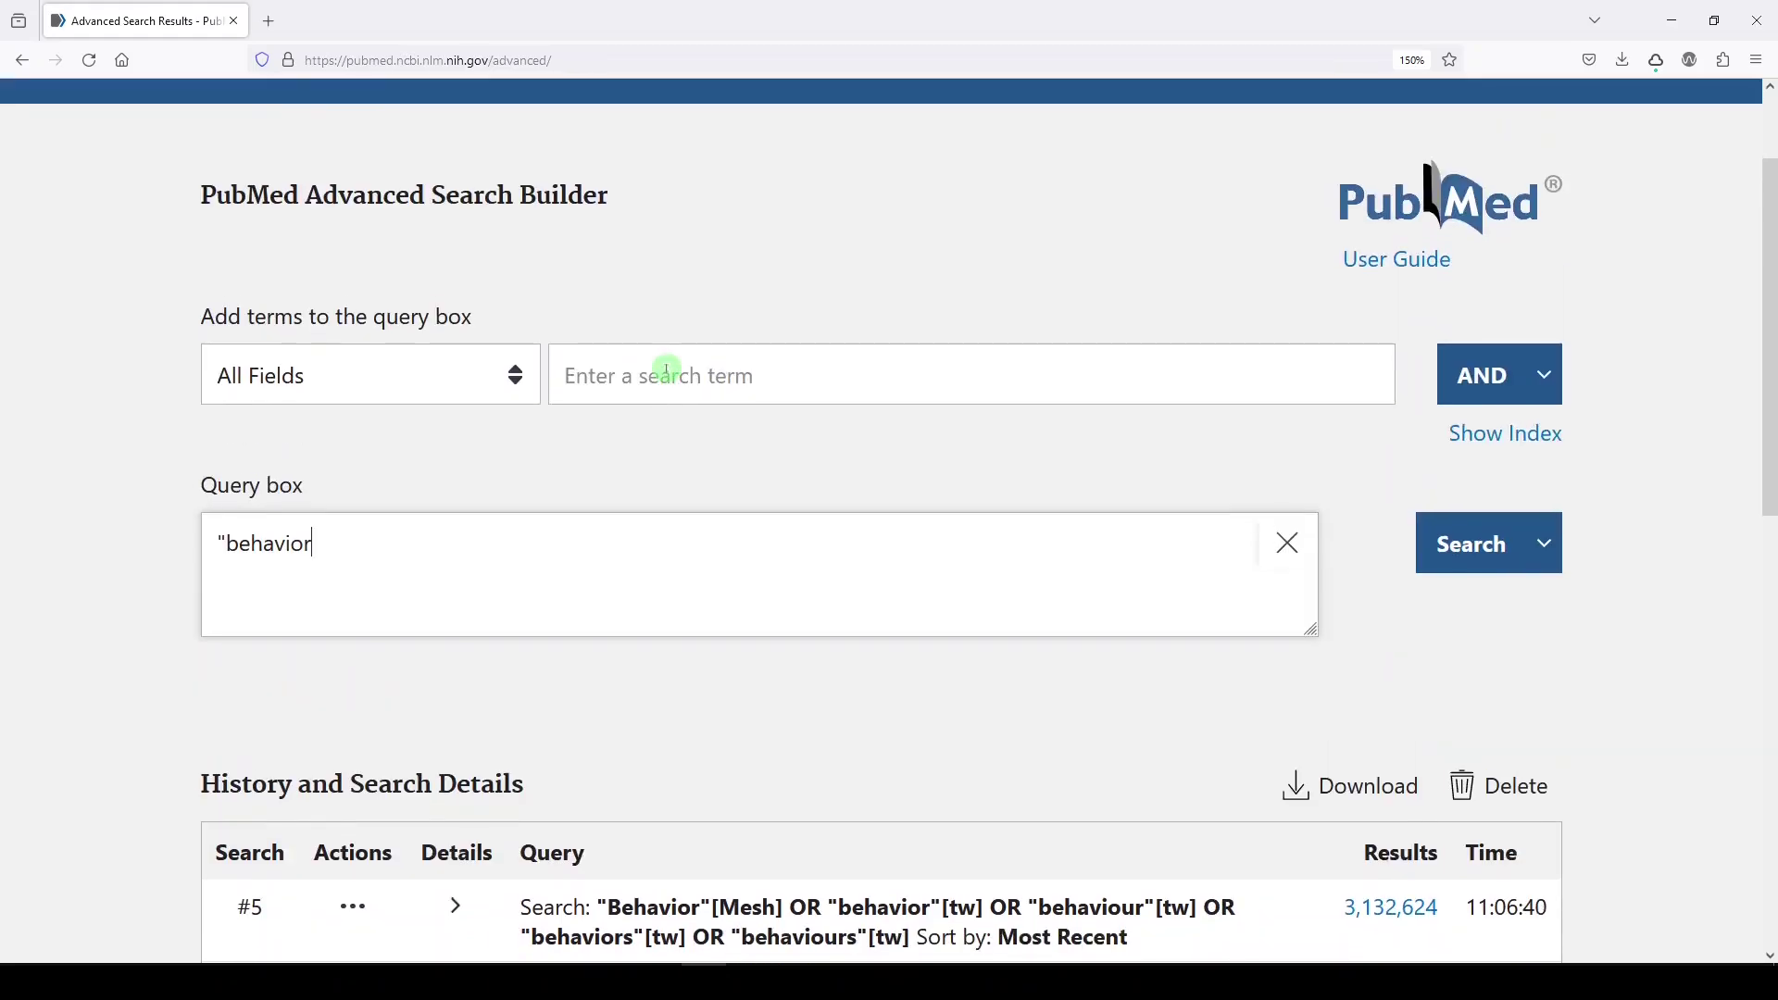
pyautogui.write('"[mesh] OR "b')
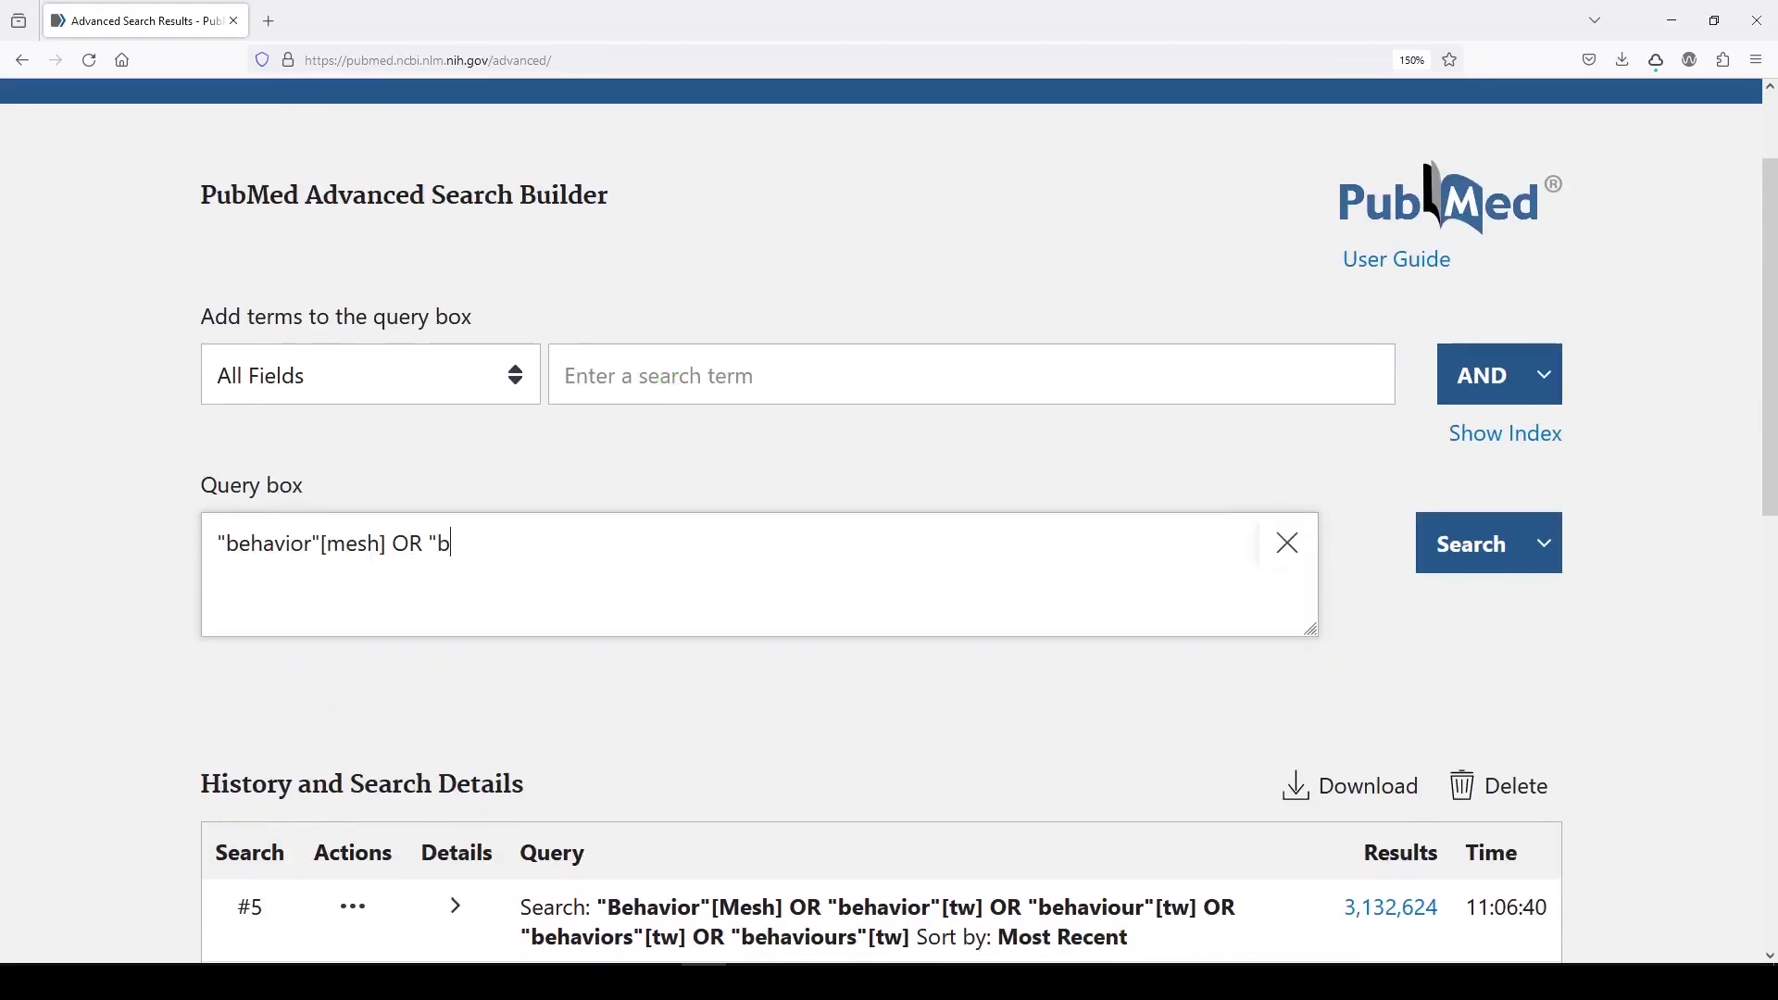
pyautogui.write('ehavior*"[tw] OR "he')
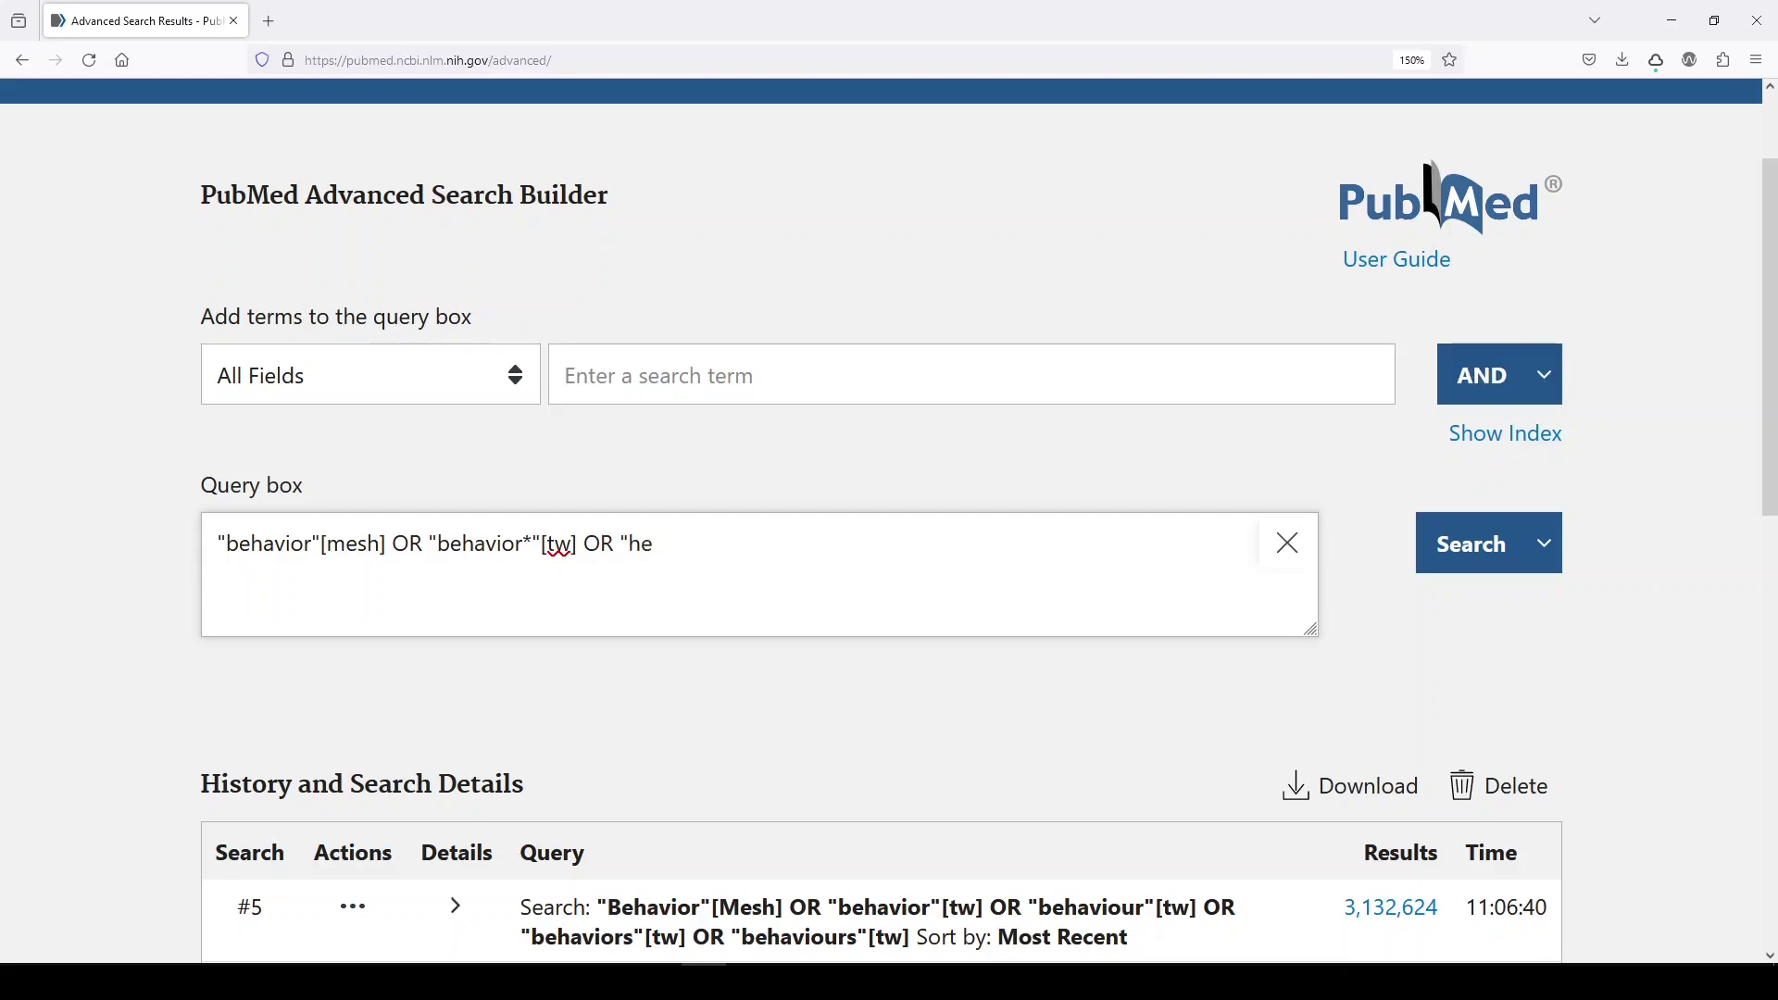
pyautogui.press('BackSpace')
pyautogui.press('BackSpace')
pyautogui.write('behaviour*"[tw]')
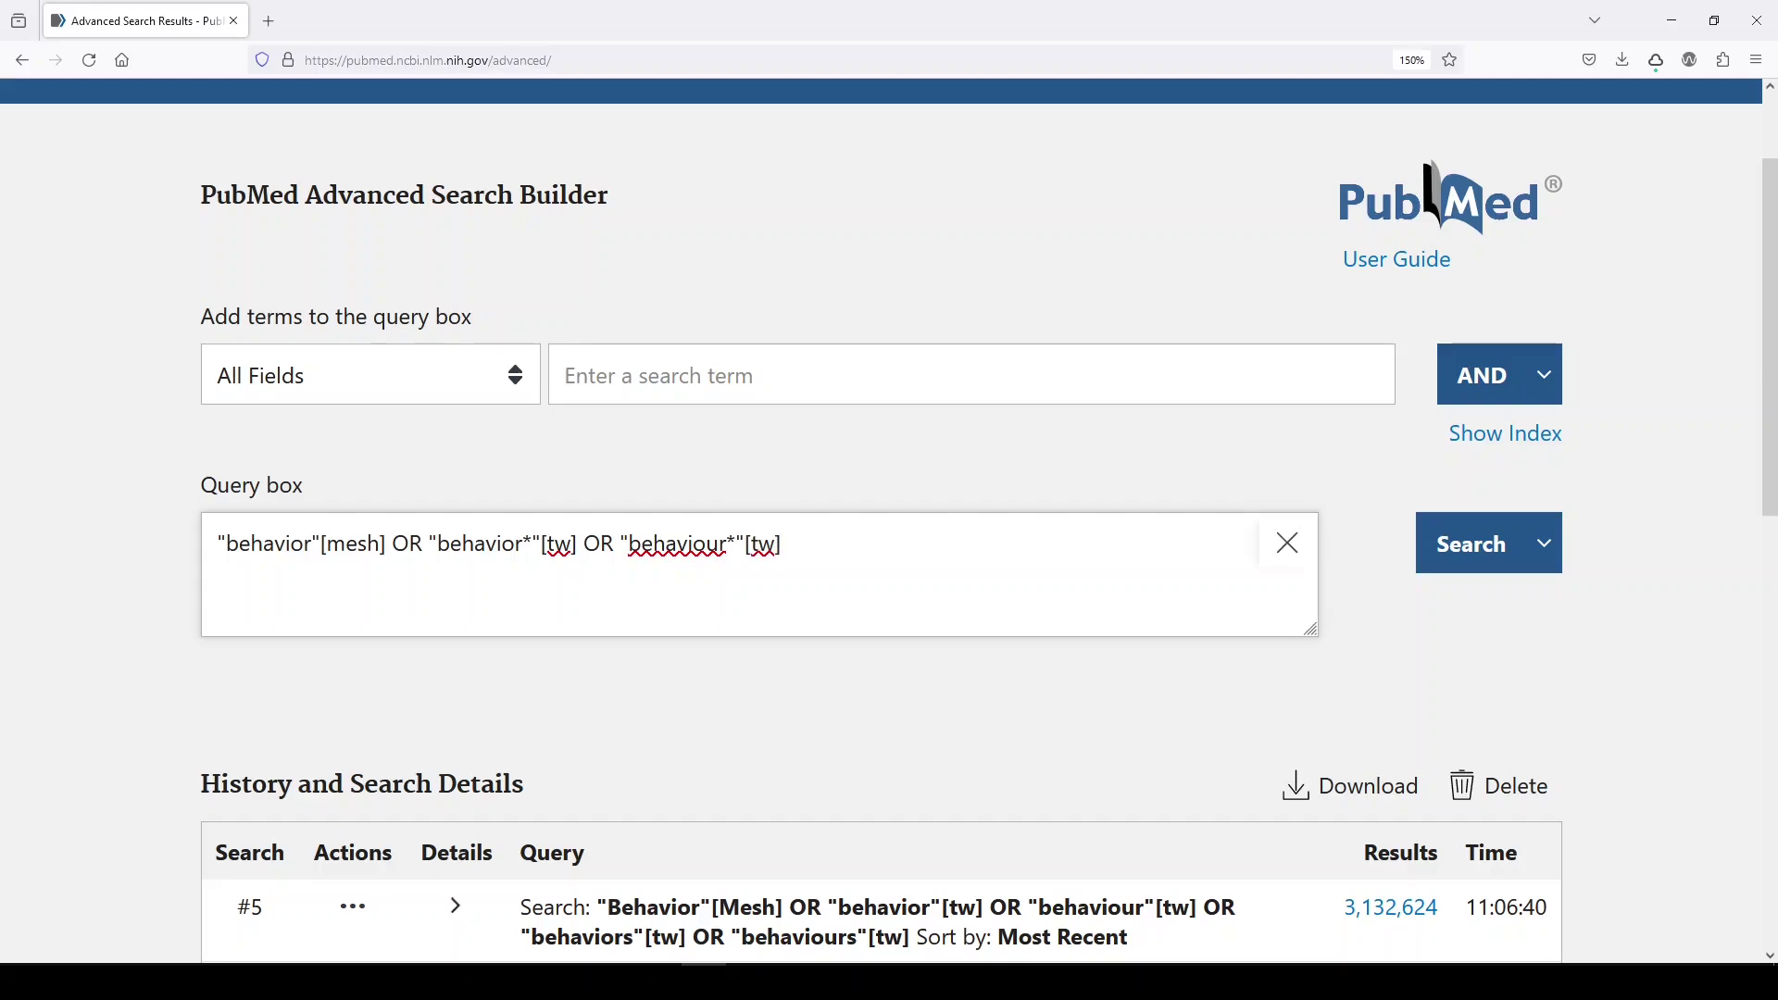
pyautogui.click(670, 366)
pyautogui.click(963, 550)
pyautogui.click(1461, 540)
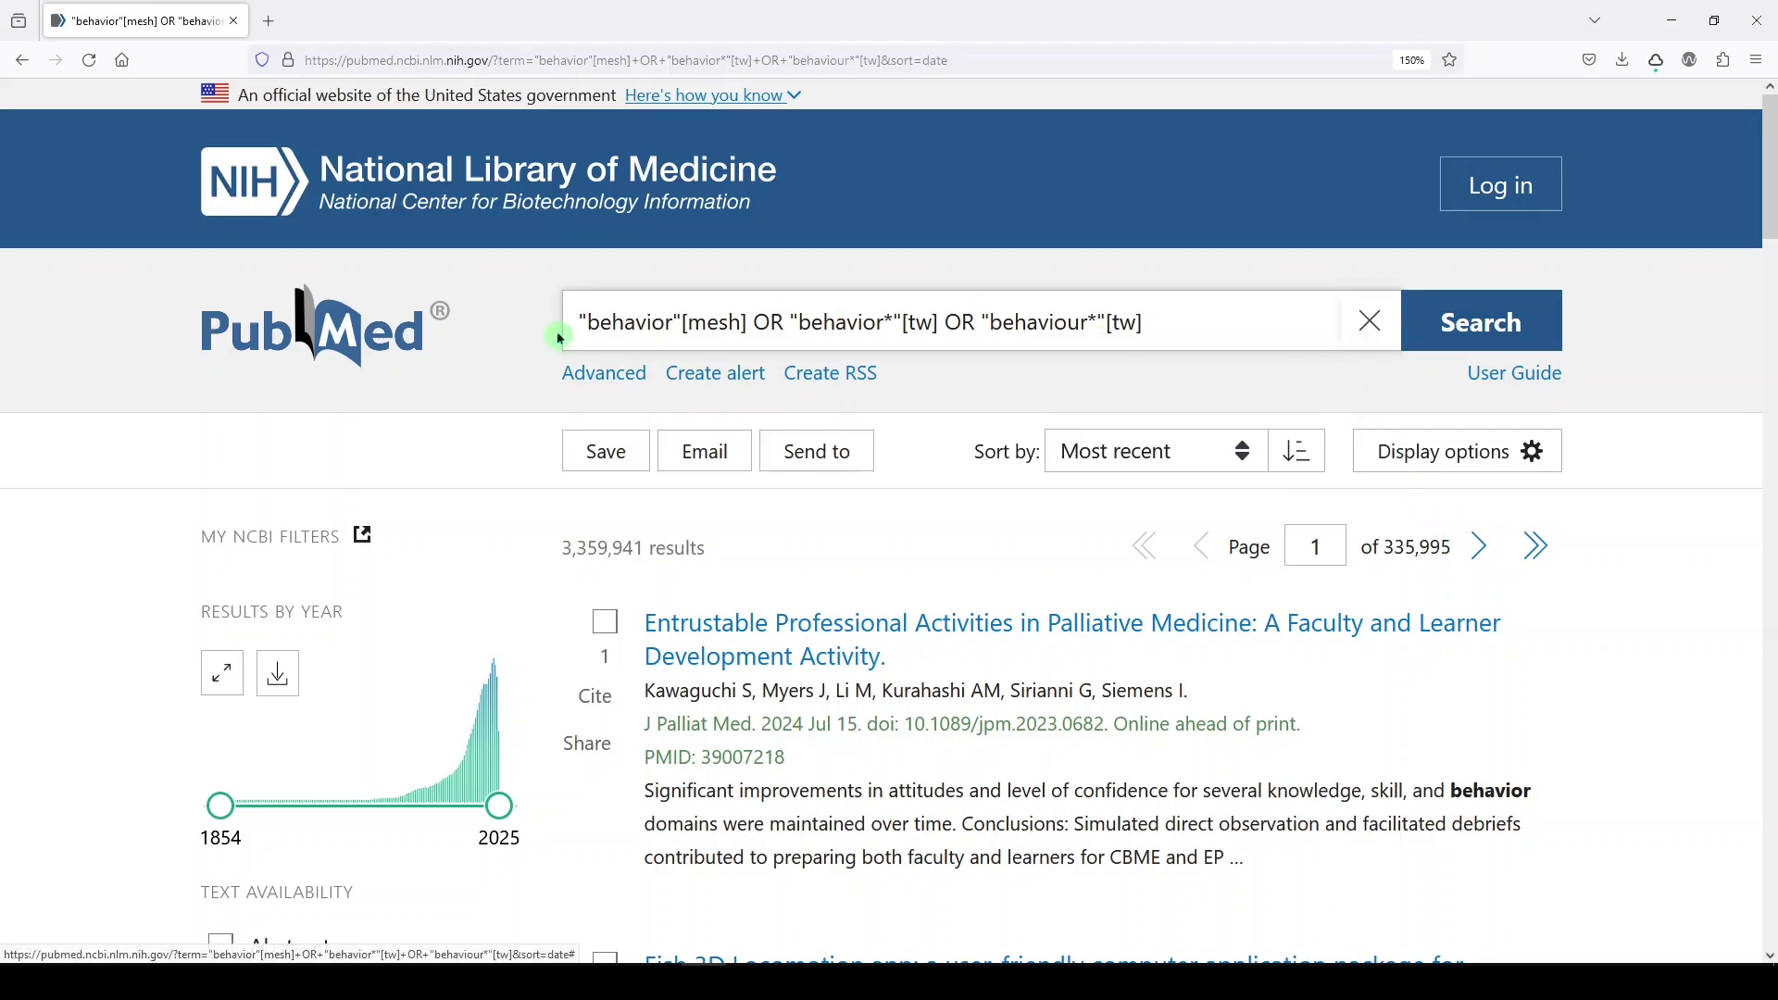
# Go to the MeSH database from the PubMed home page, search for pediatric and open the Pediatrics record.
pyautogui.click(346, 341)
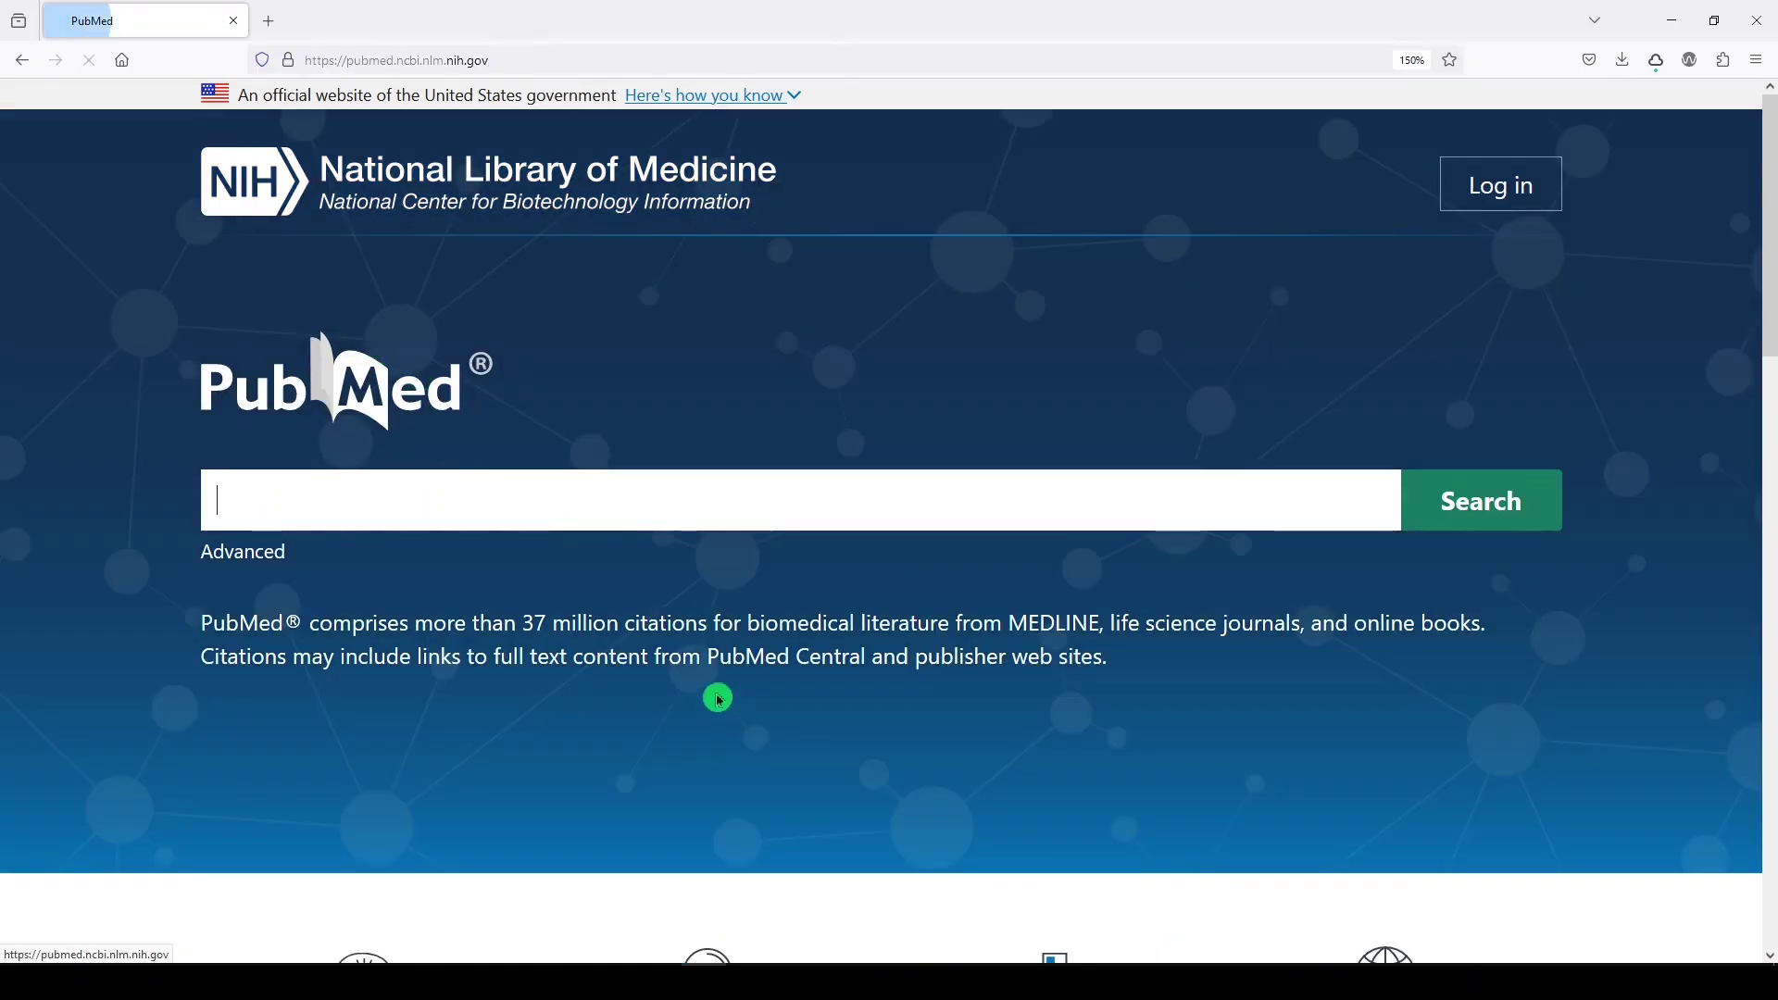
pyautogui.scroll(-3, 719, 699)
pyautogui.click(1353, 833)
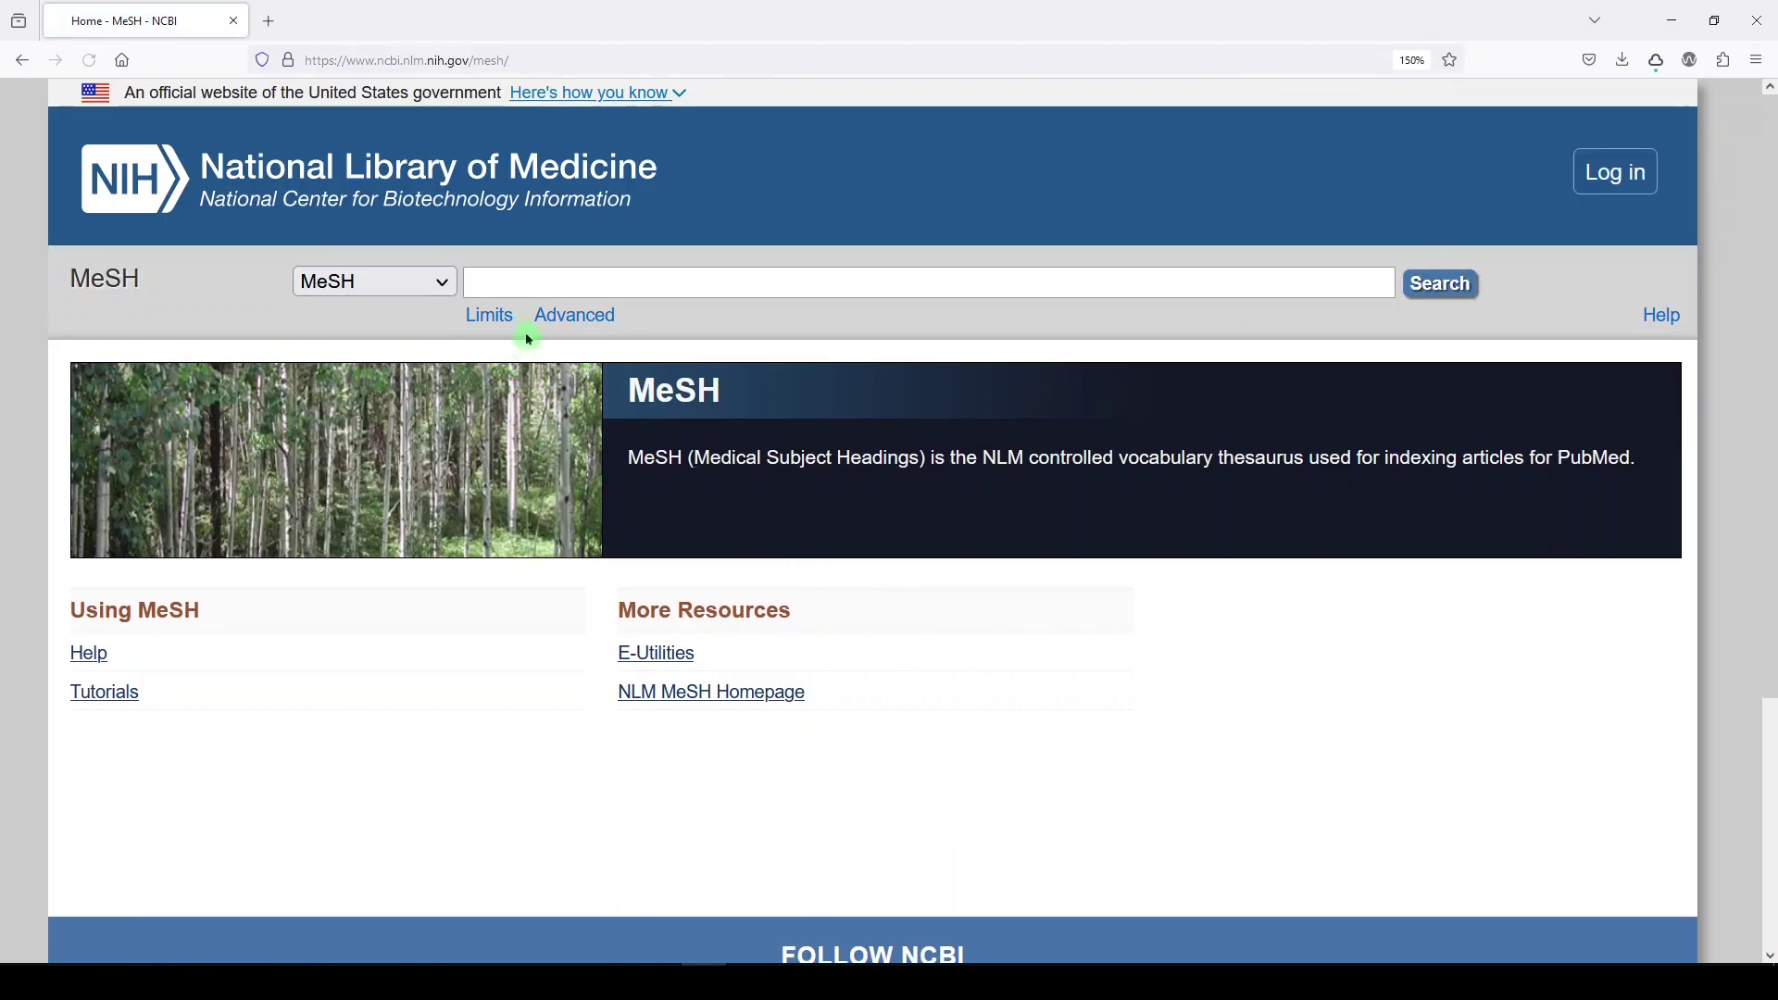
pyautogui.write('pediatric')
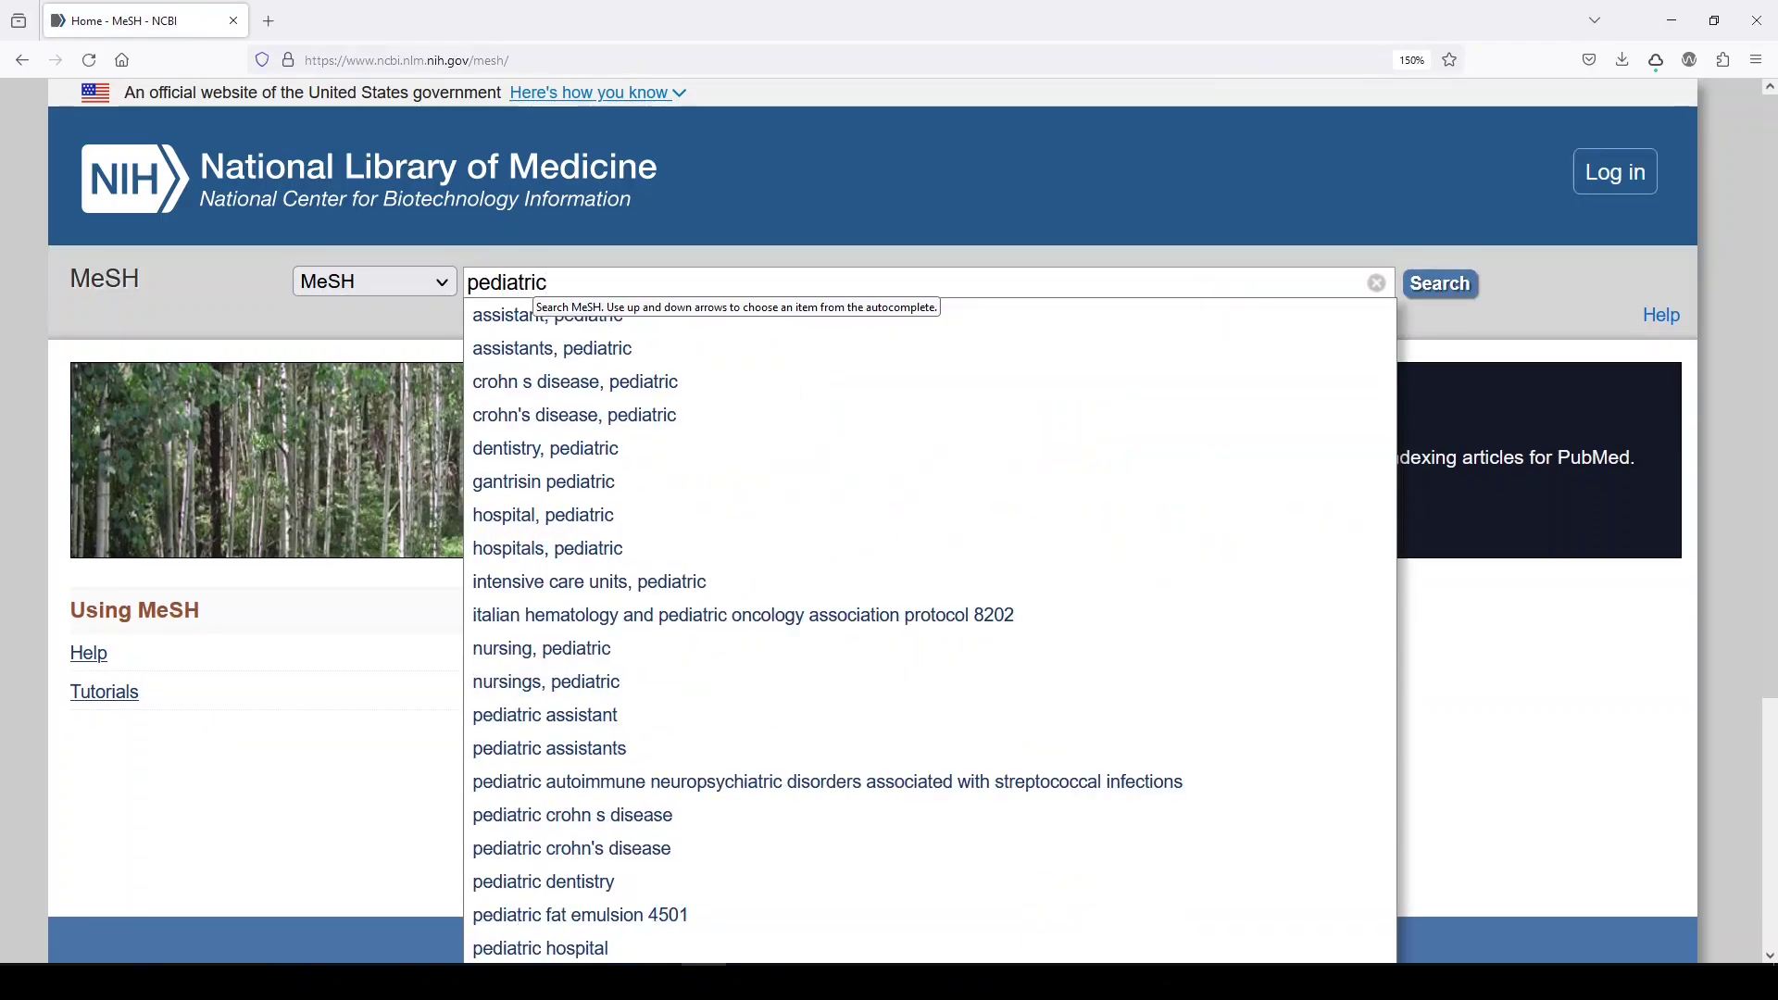
pyautogui.press('Return')
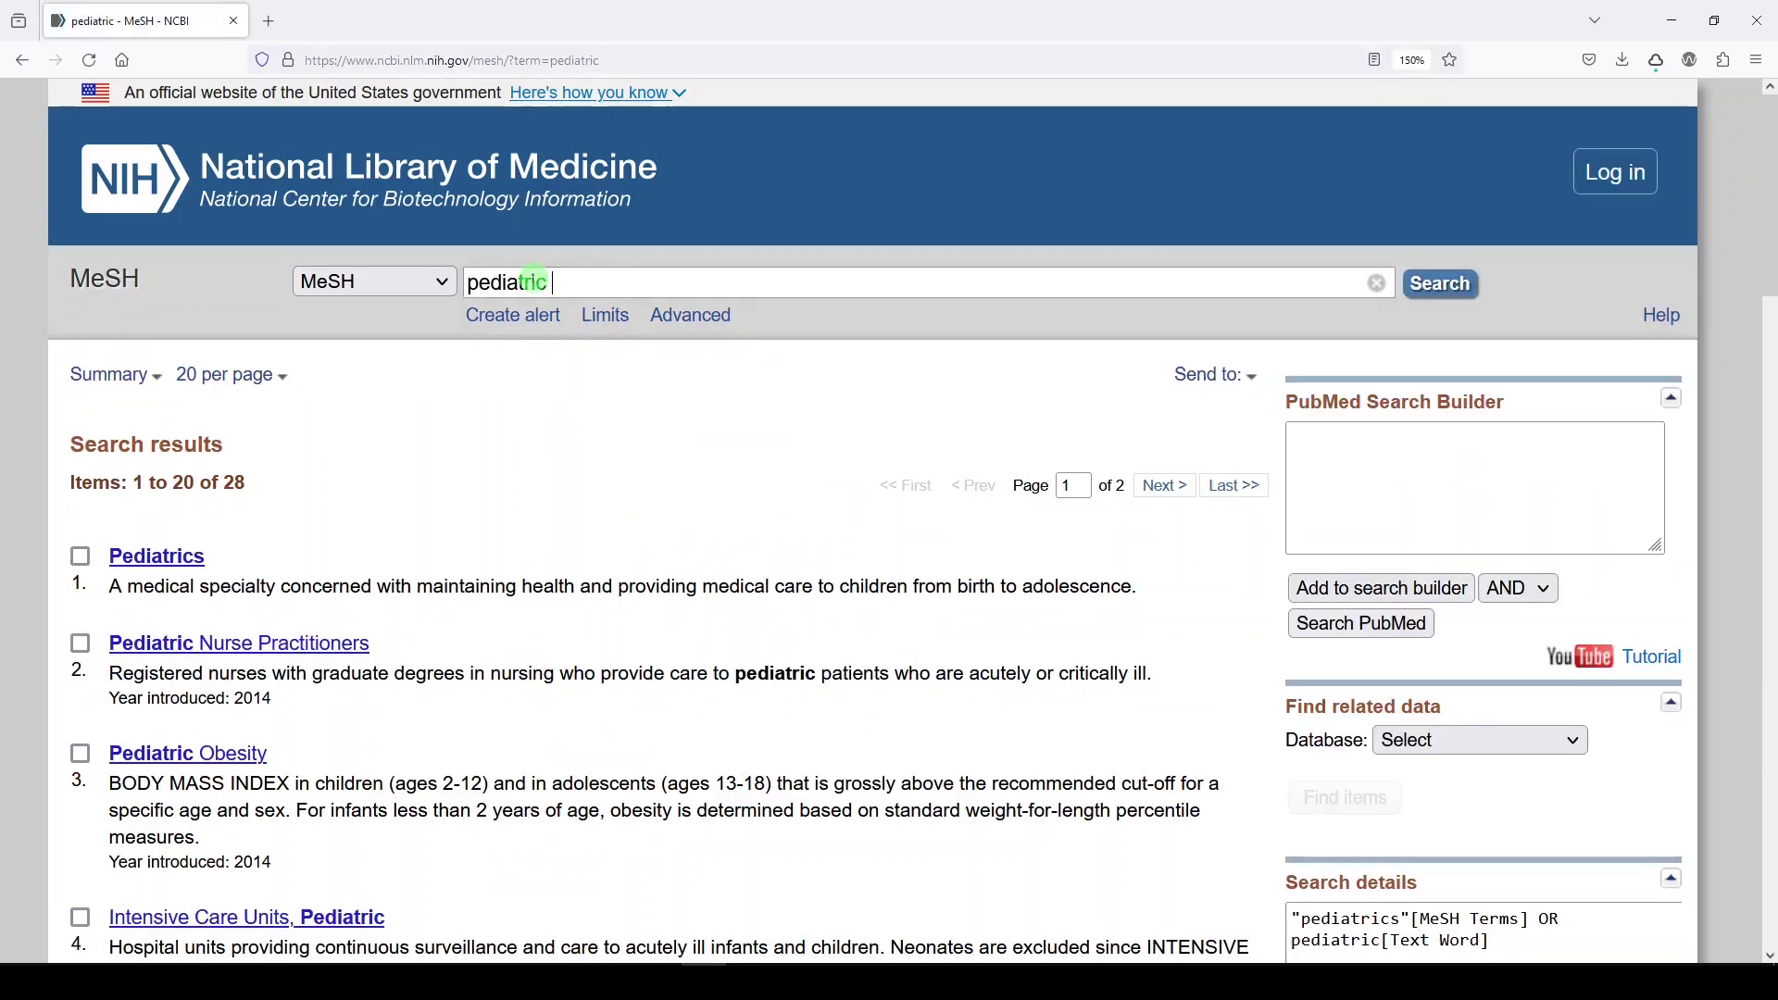
pyautogui.click(153, 560)
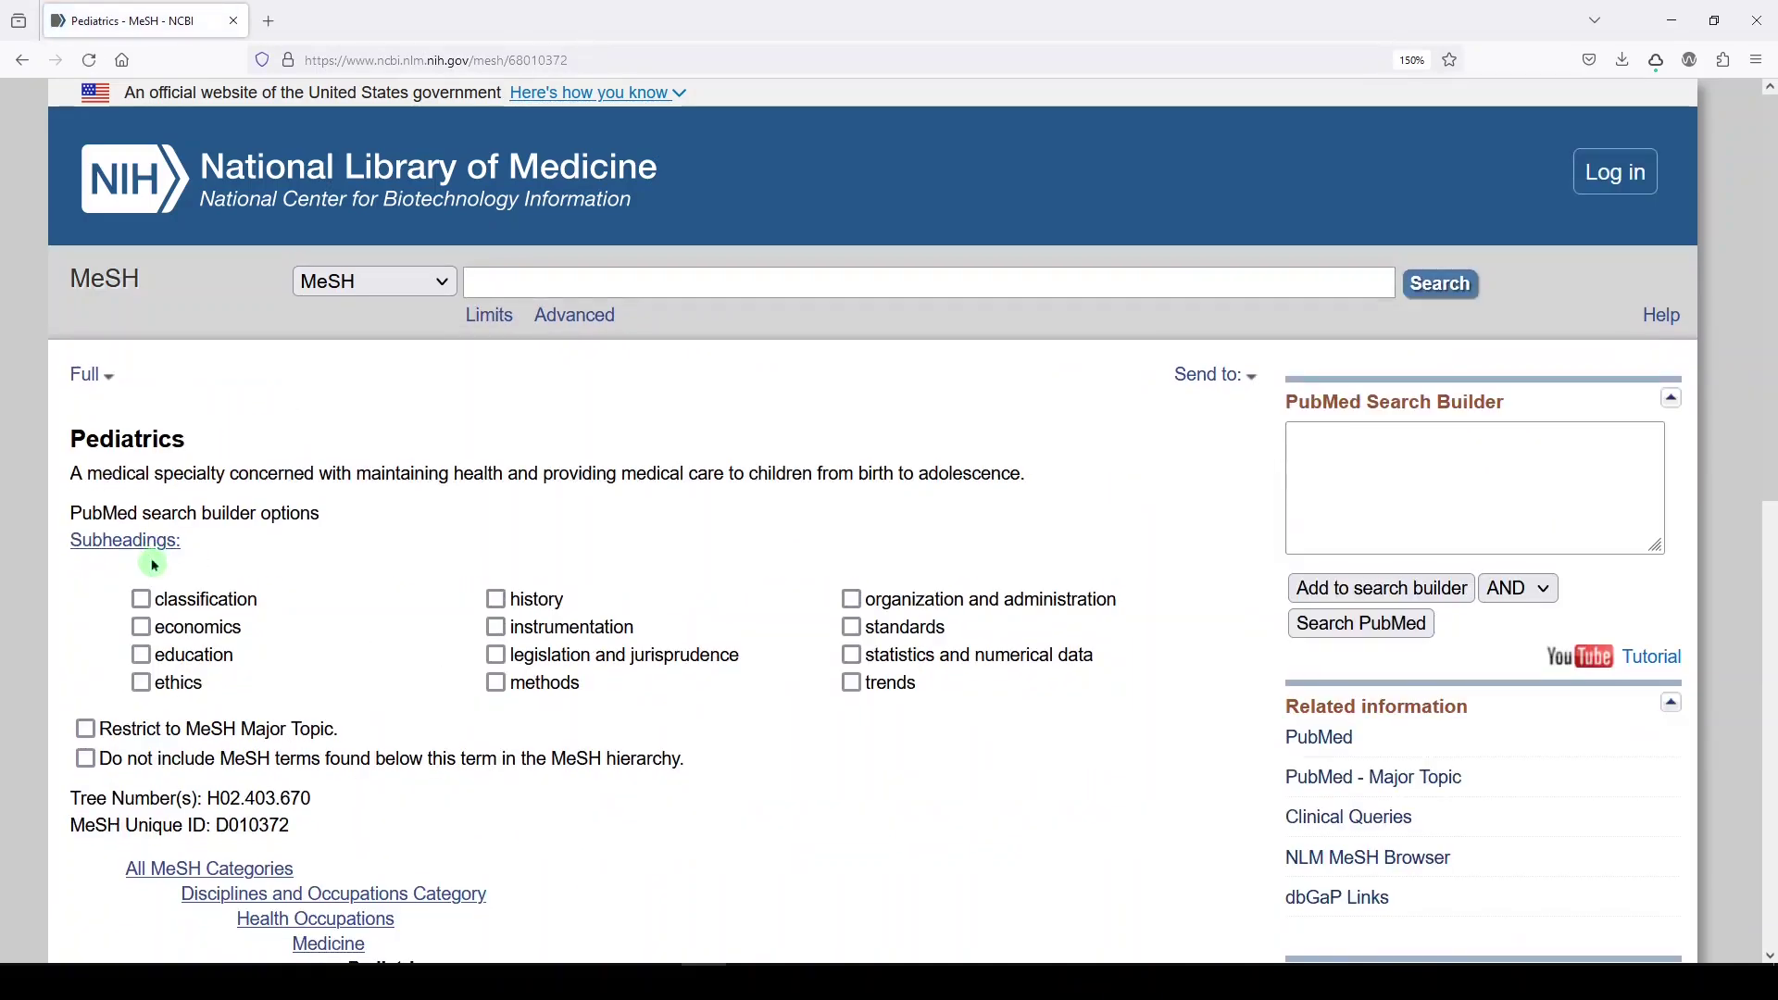
# Add the Pediatrics MeSH term to the PubMed Search Builder and search PubMed with it.
pyautogui.scroll(-3, 301, 535)
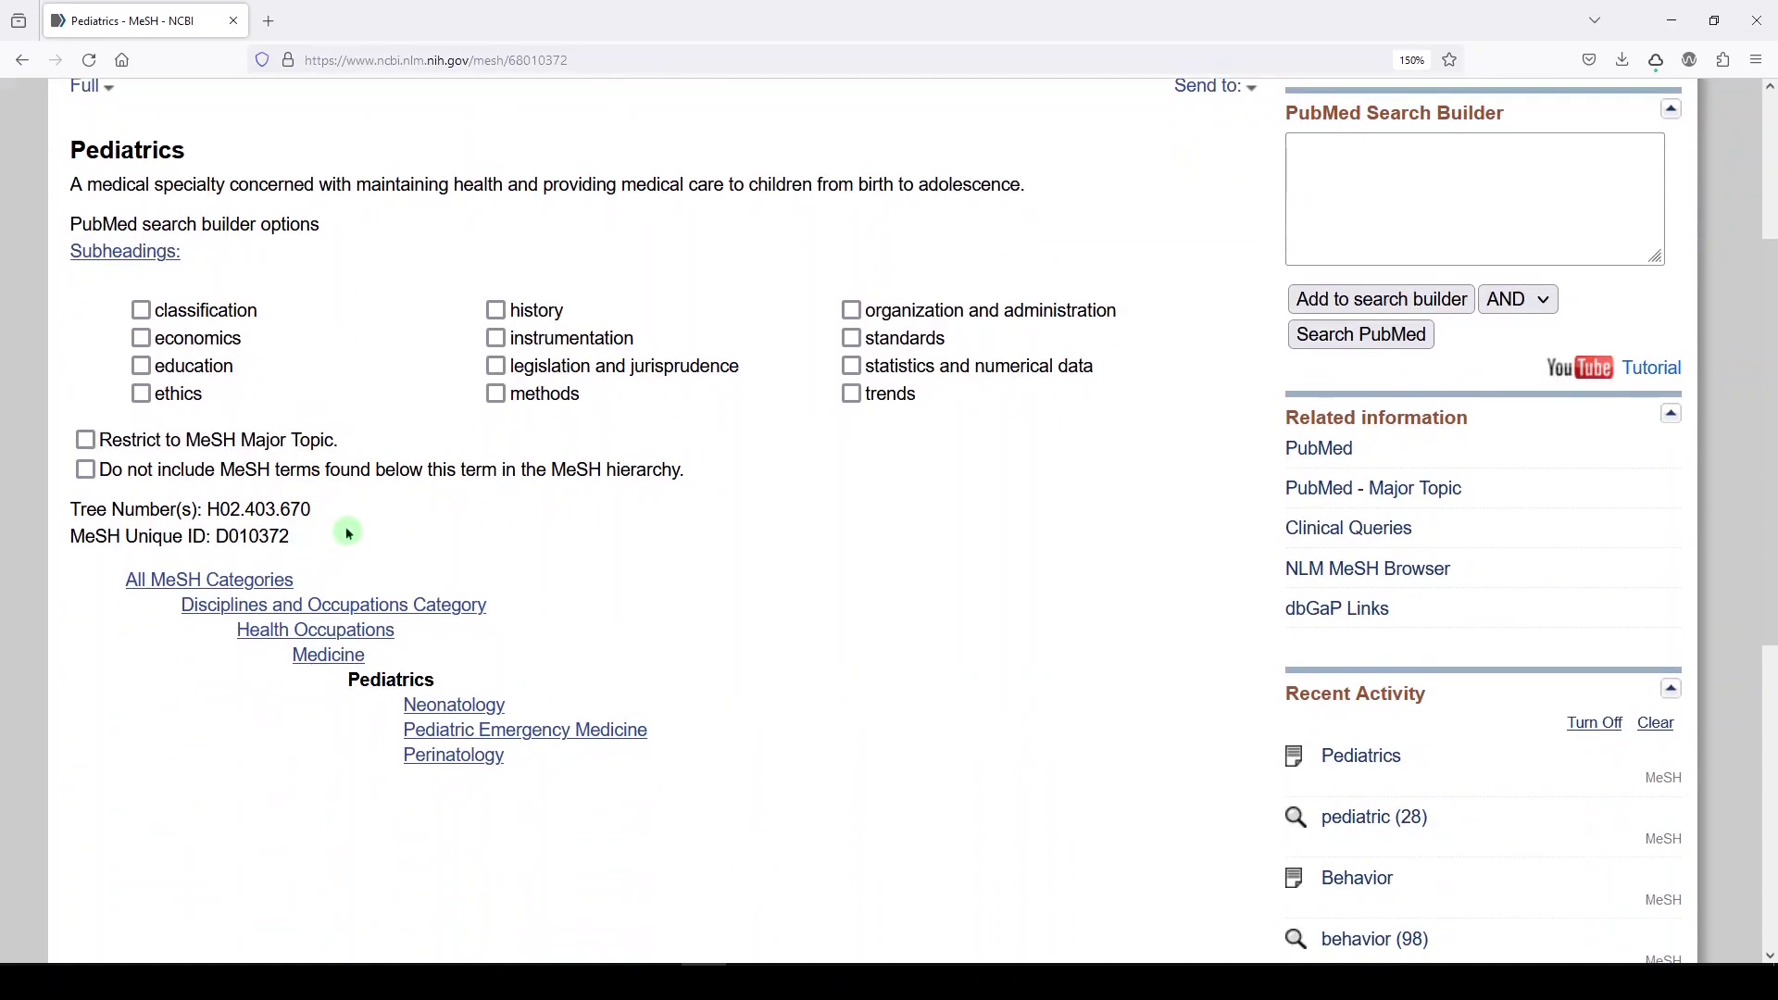
pyautogui.scroll(2, 683, 809)
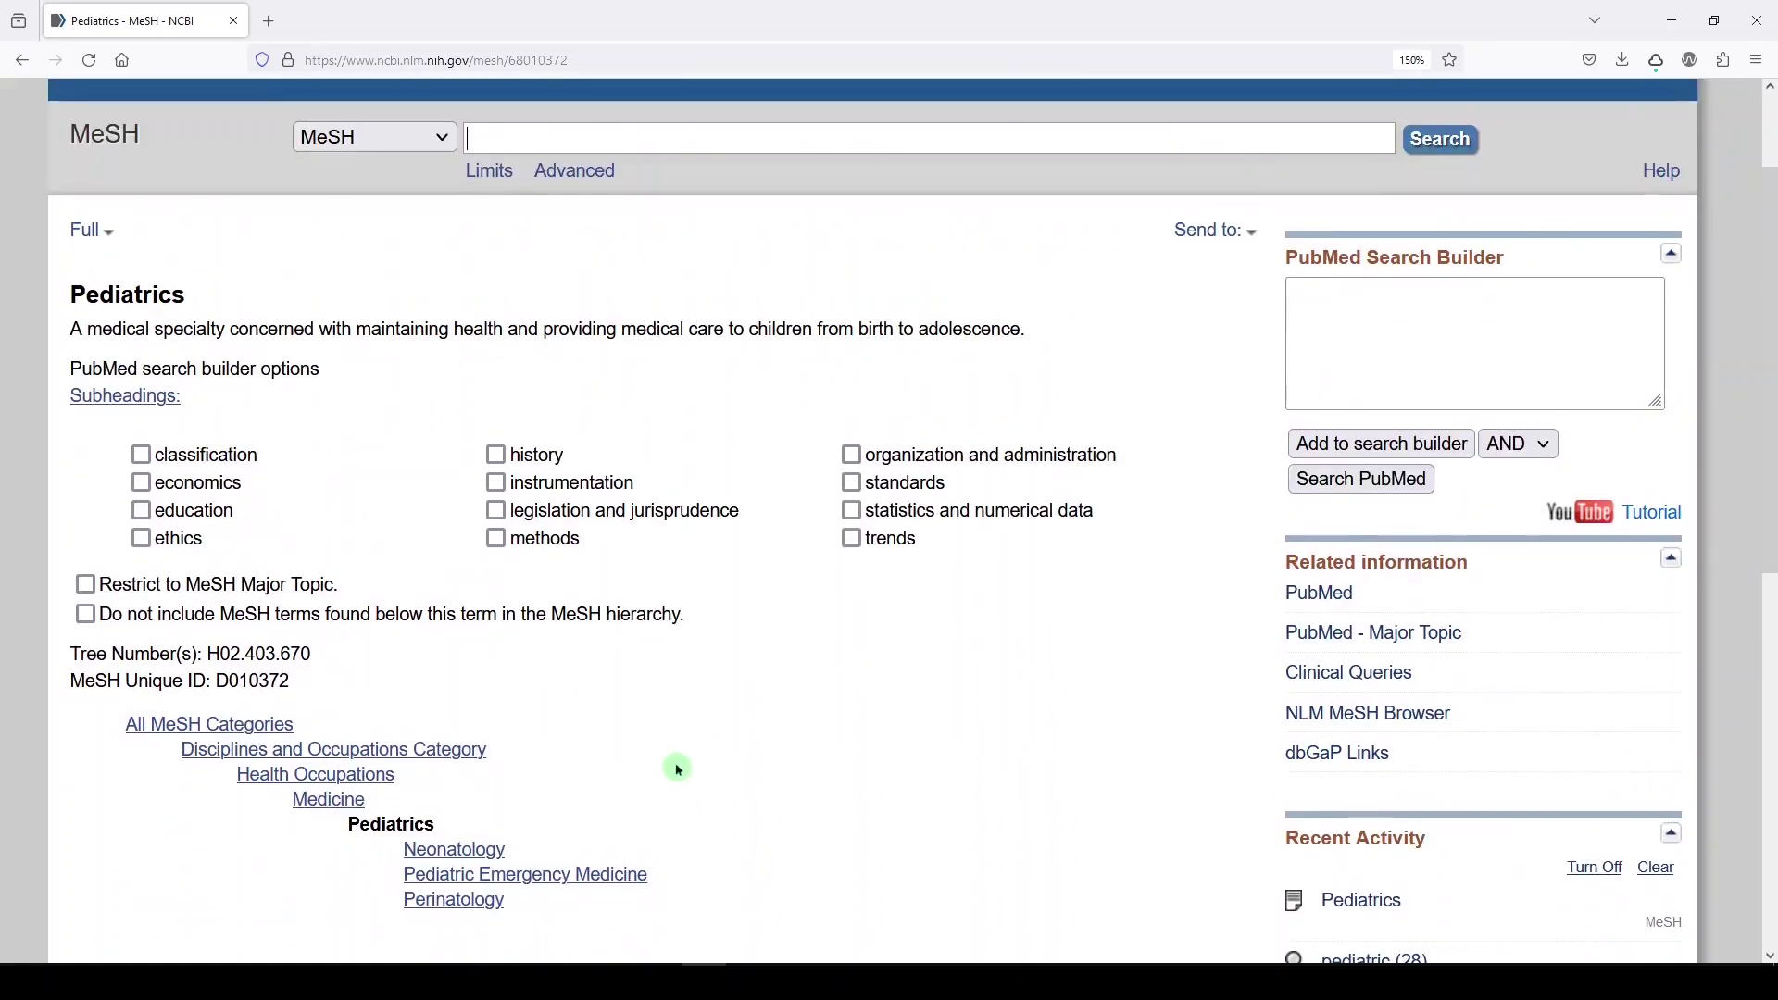
pyautogui.click(1347, 446)
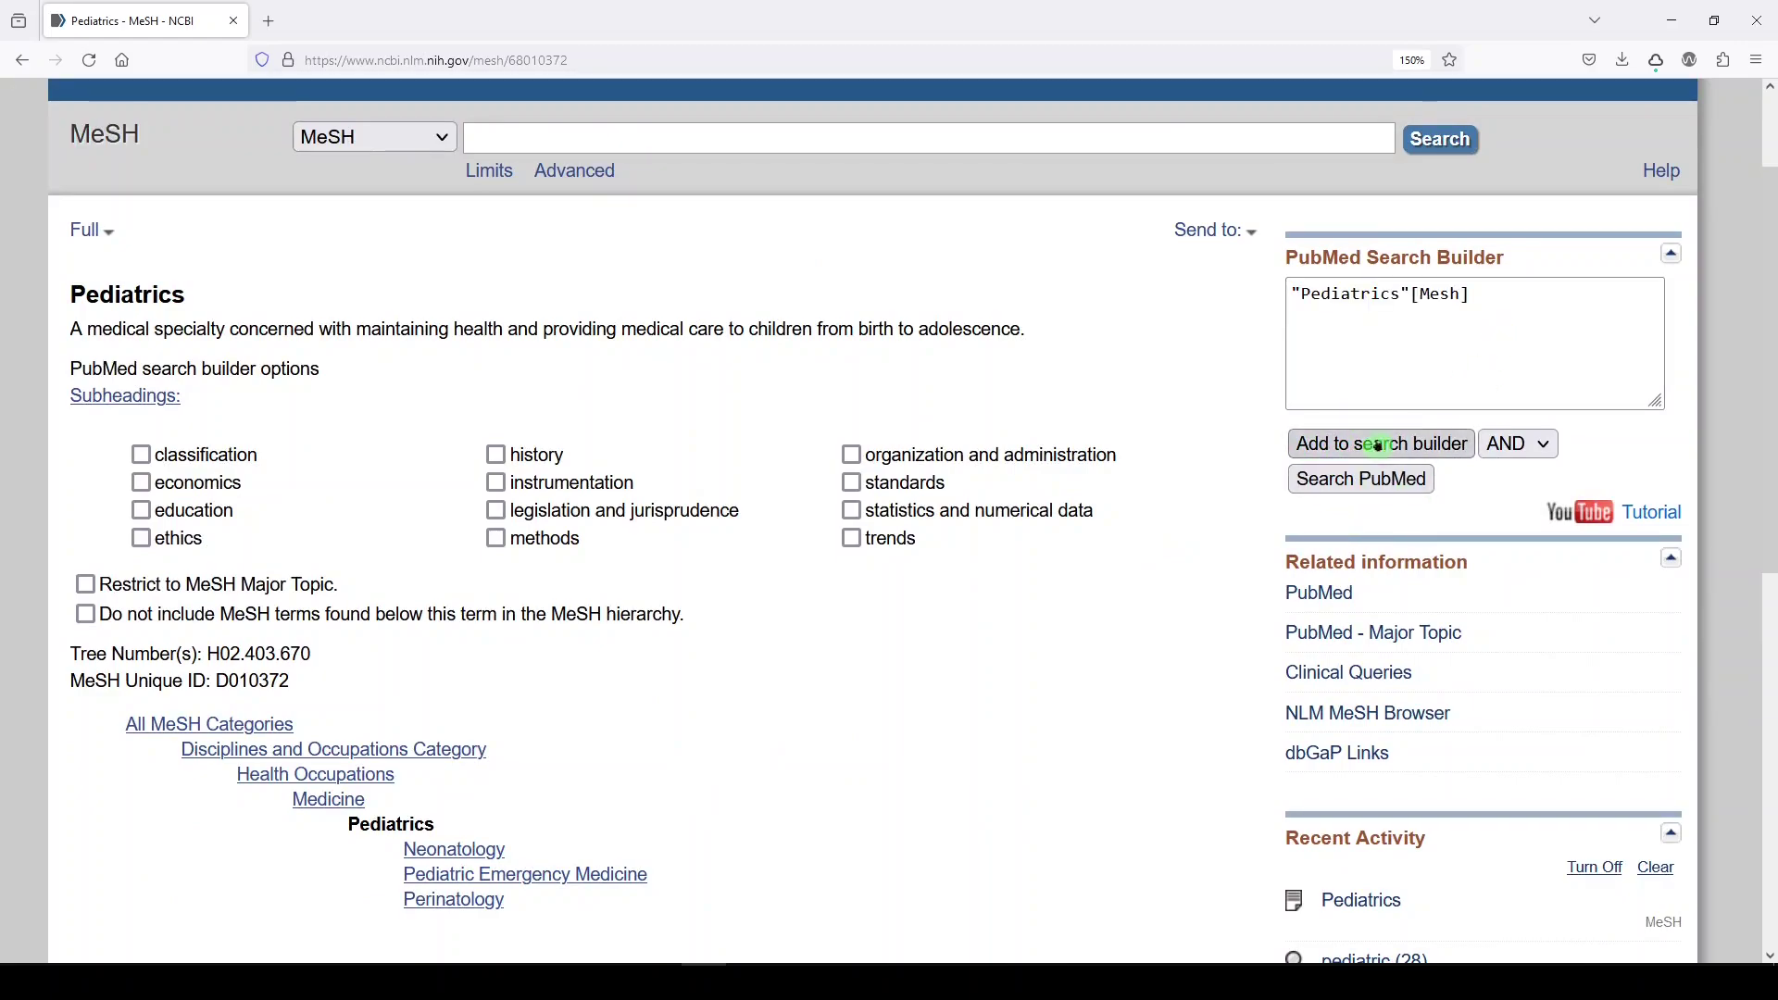
pyautogui.click(1398, 481)
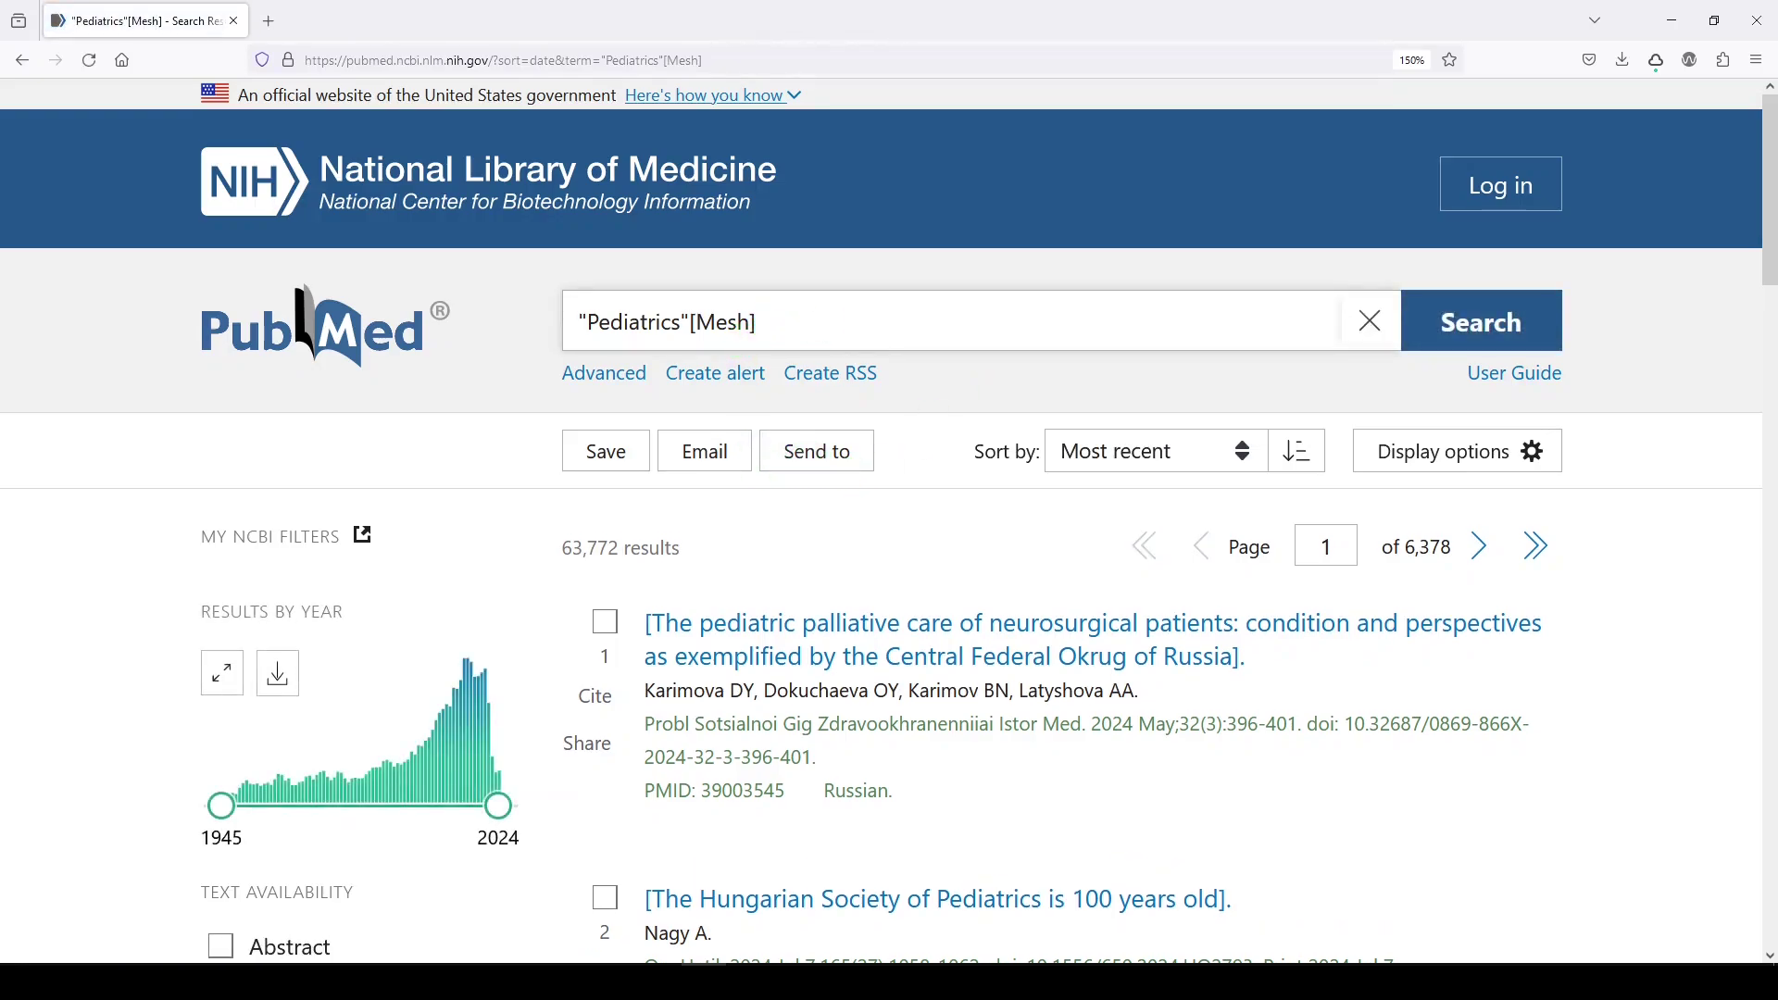
# Extend the pediatrics query with OR "pediatric*"[tw] and OR "paediatric*"[tw], running the search after each addition.
pyautogui.write('OR "pediatric*"[tw]')
pyautogui.press('Return')
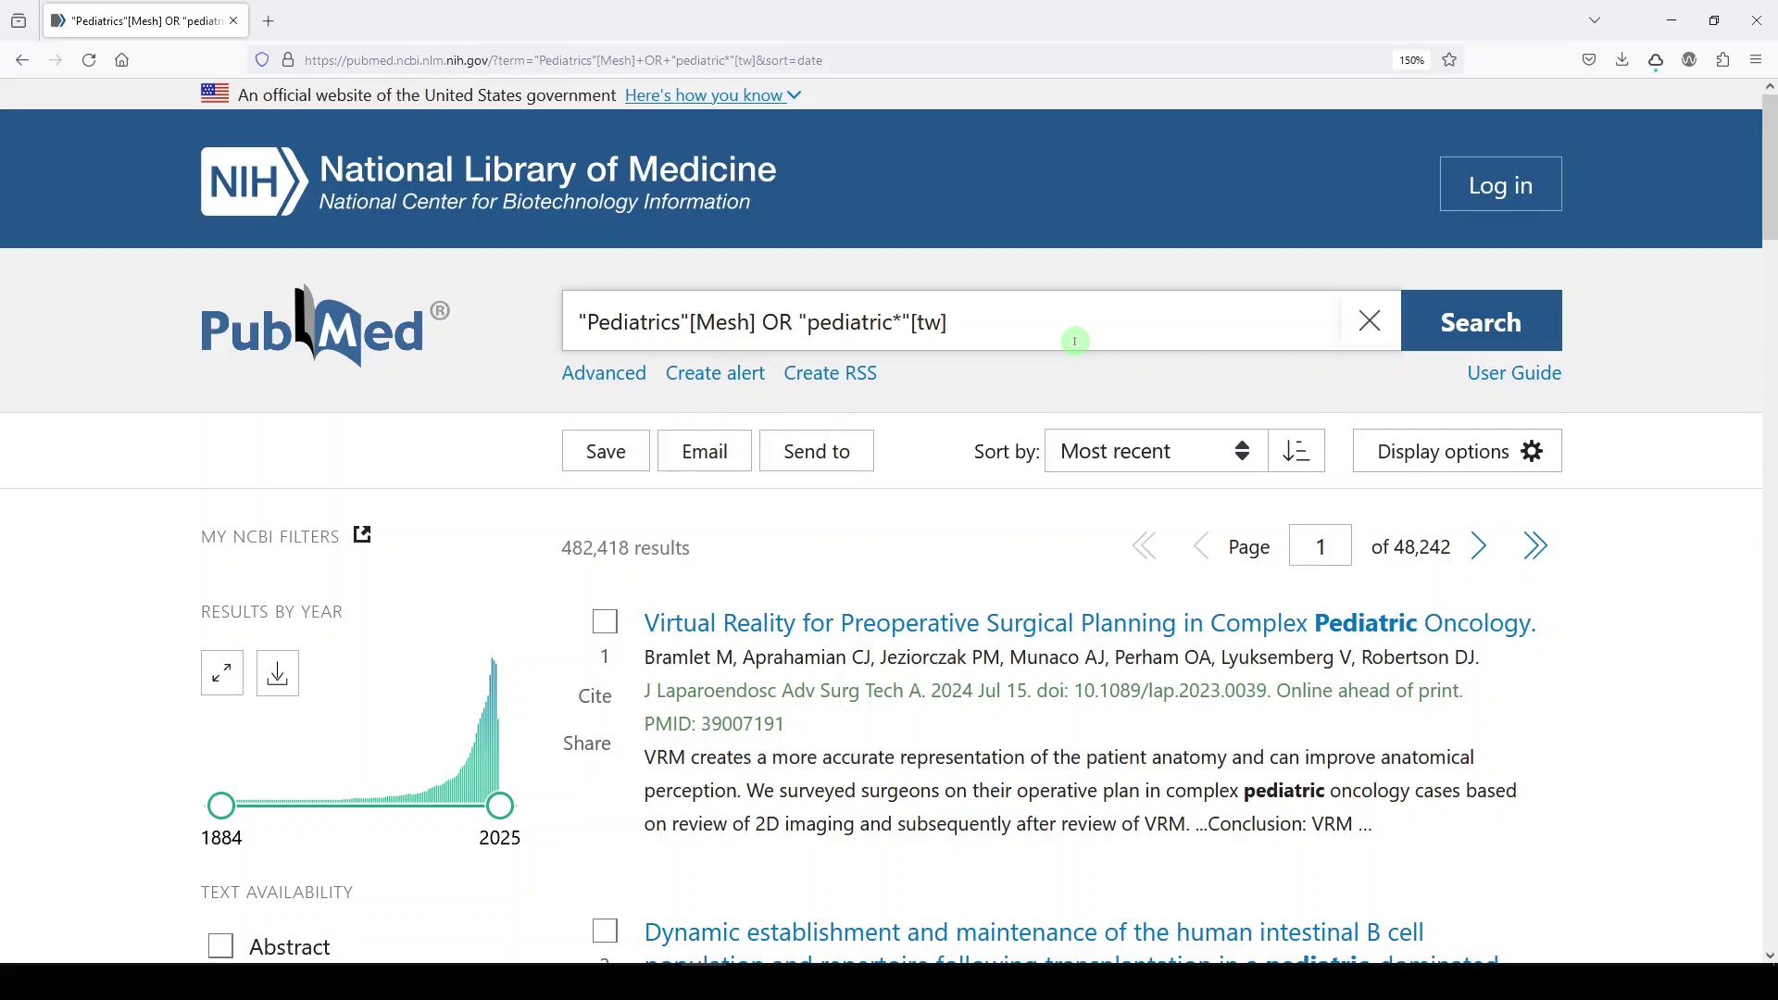
pyautogui.write('OR "paediatric*')
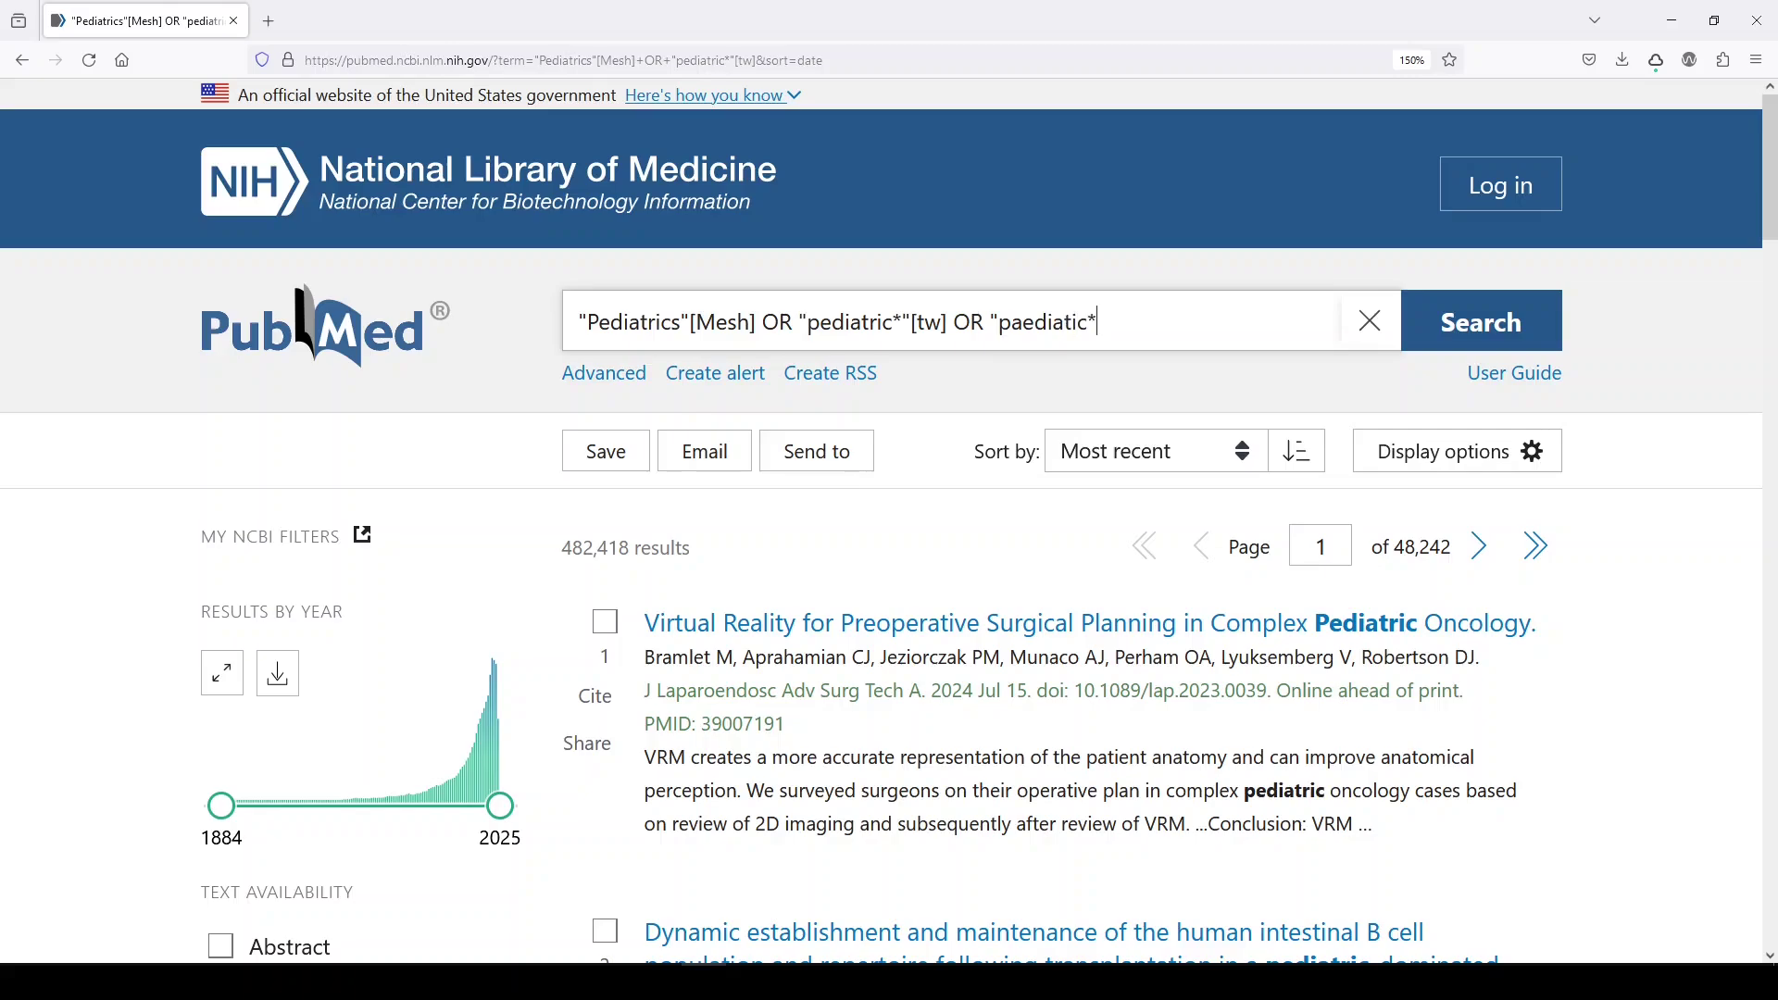
pyautogui.press('BackSpace')
pyautogui.press('BackSpace')
pyautogui.write('ric*"[tw]')
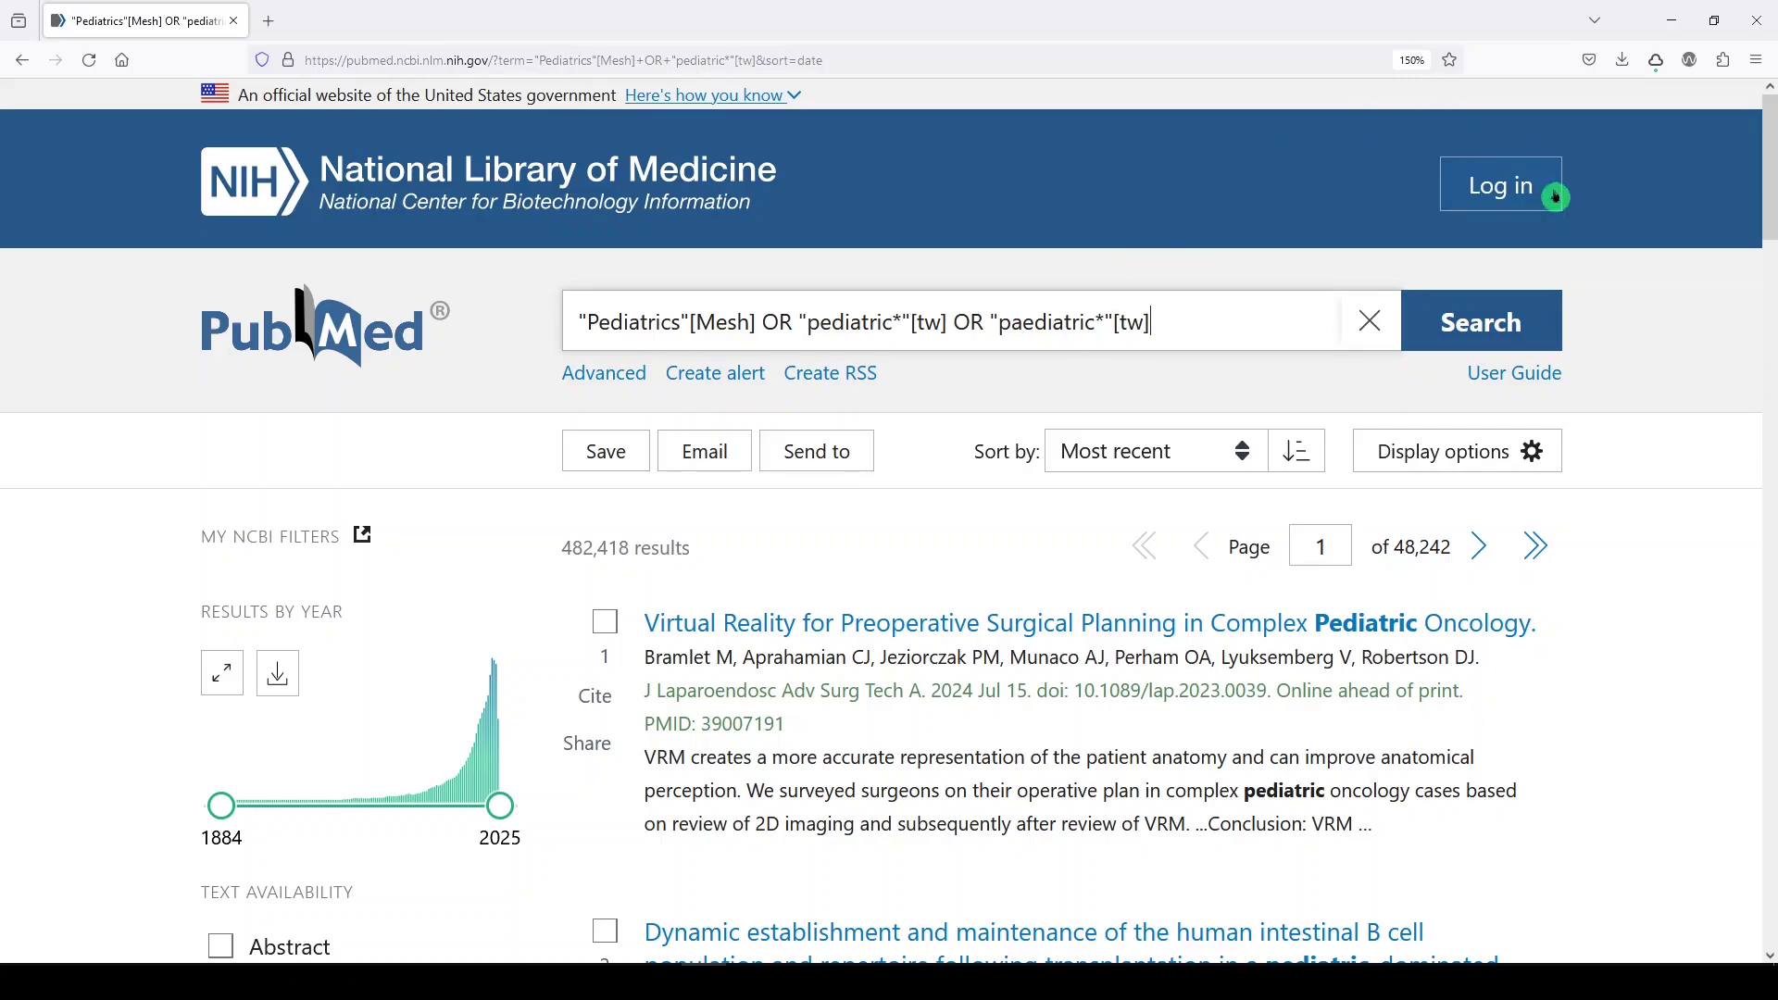
pyautogui.click(1481, 317)
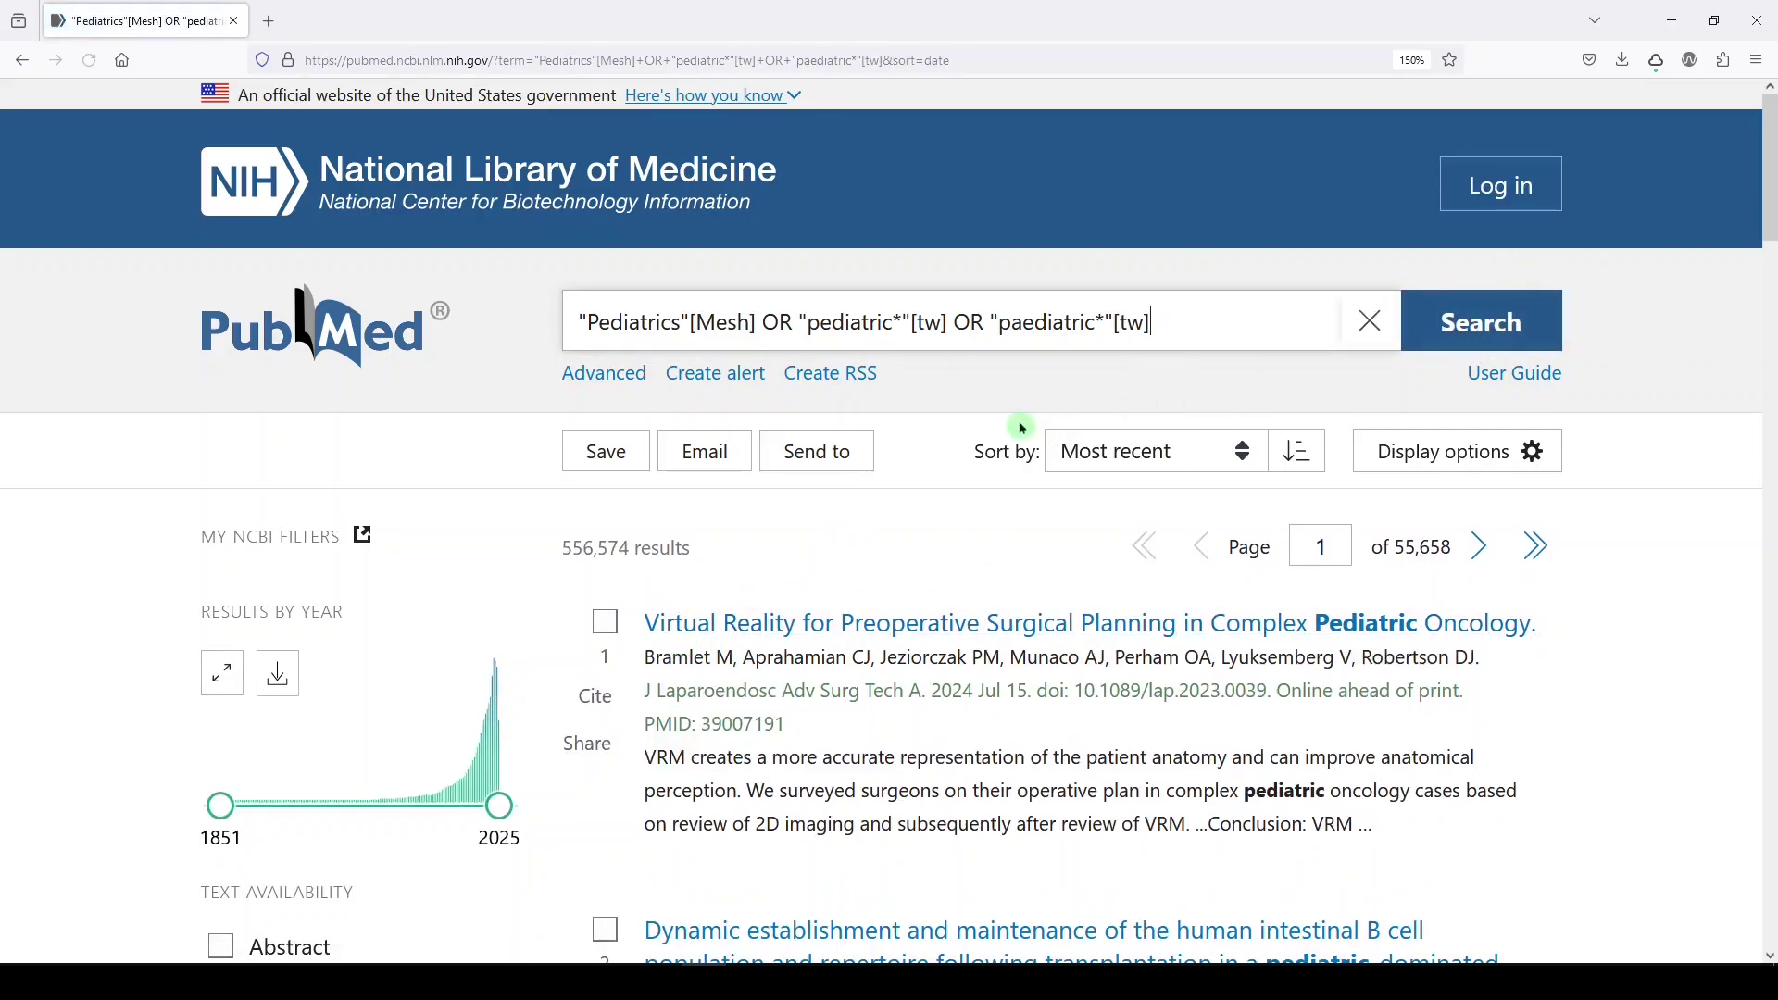
# Examine the advanced search history to compare the pediatrics and behavior queries and their result counts.
pyautogui.click(636, 378)
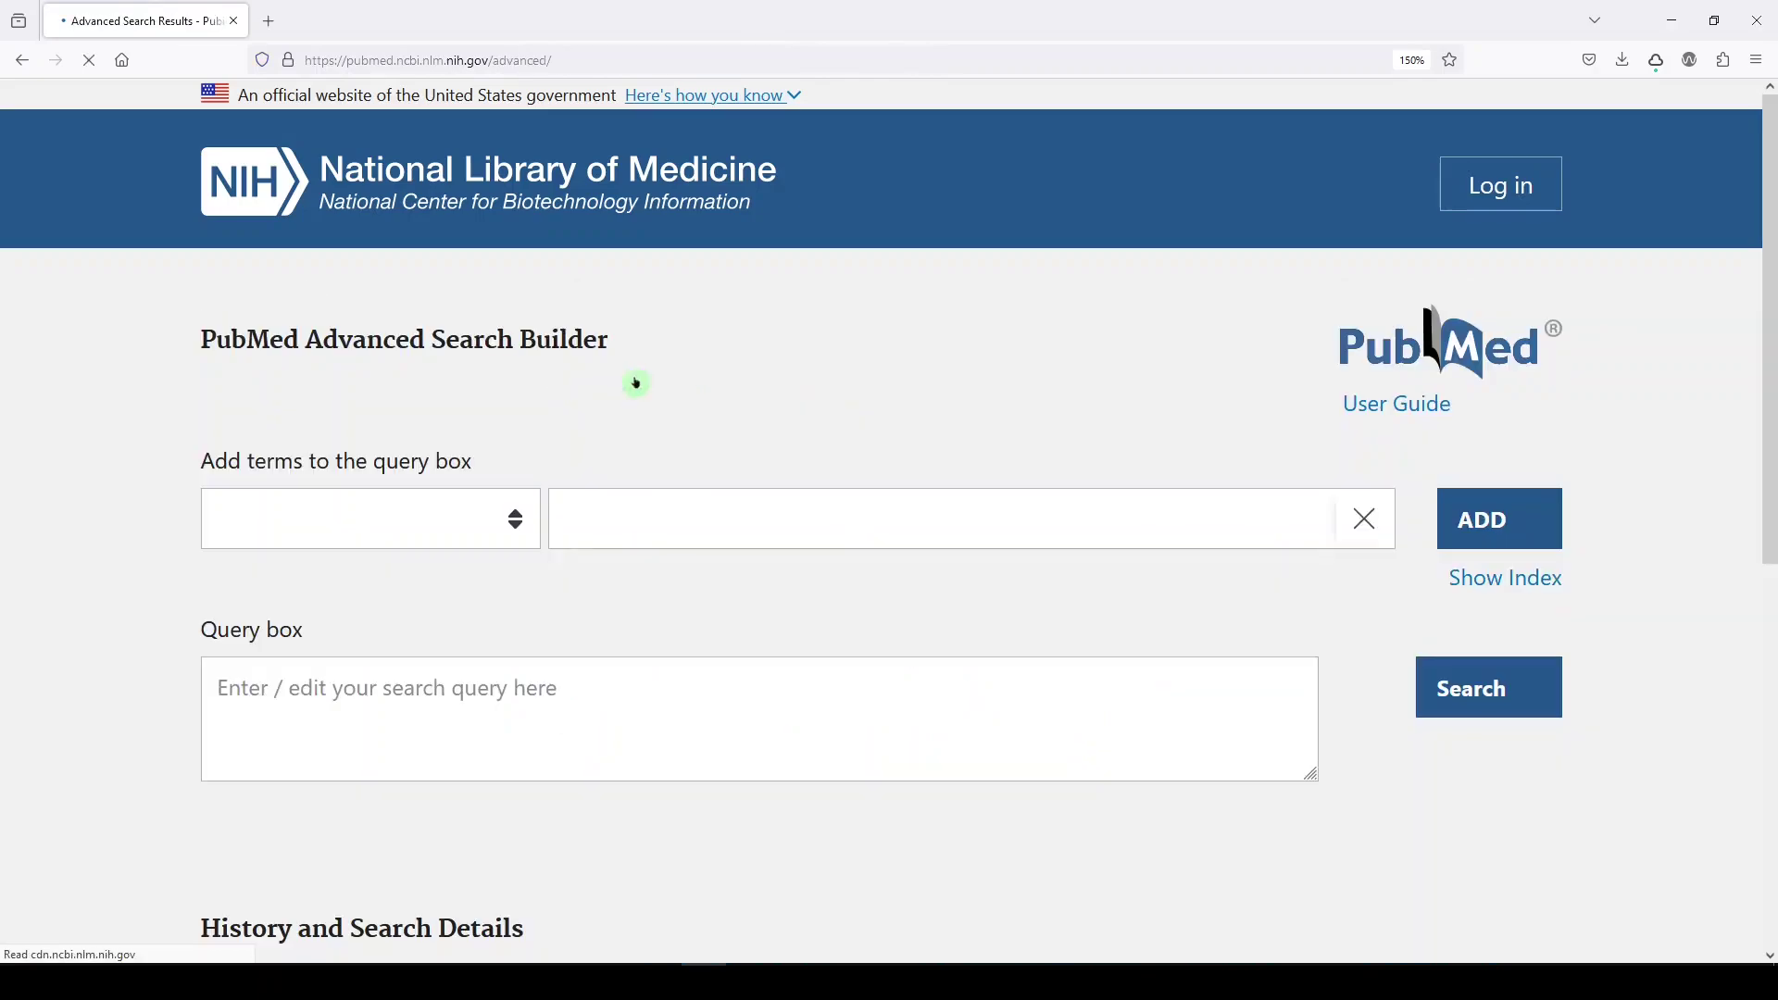
pyautogui.scroll(-3, 635, 383)
pyautogui.scroll(-3, 629, 383)
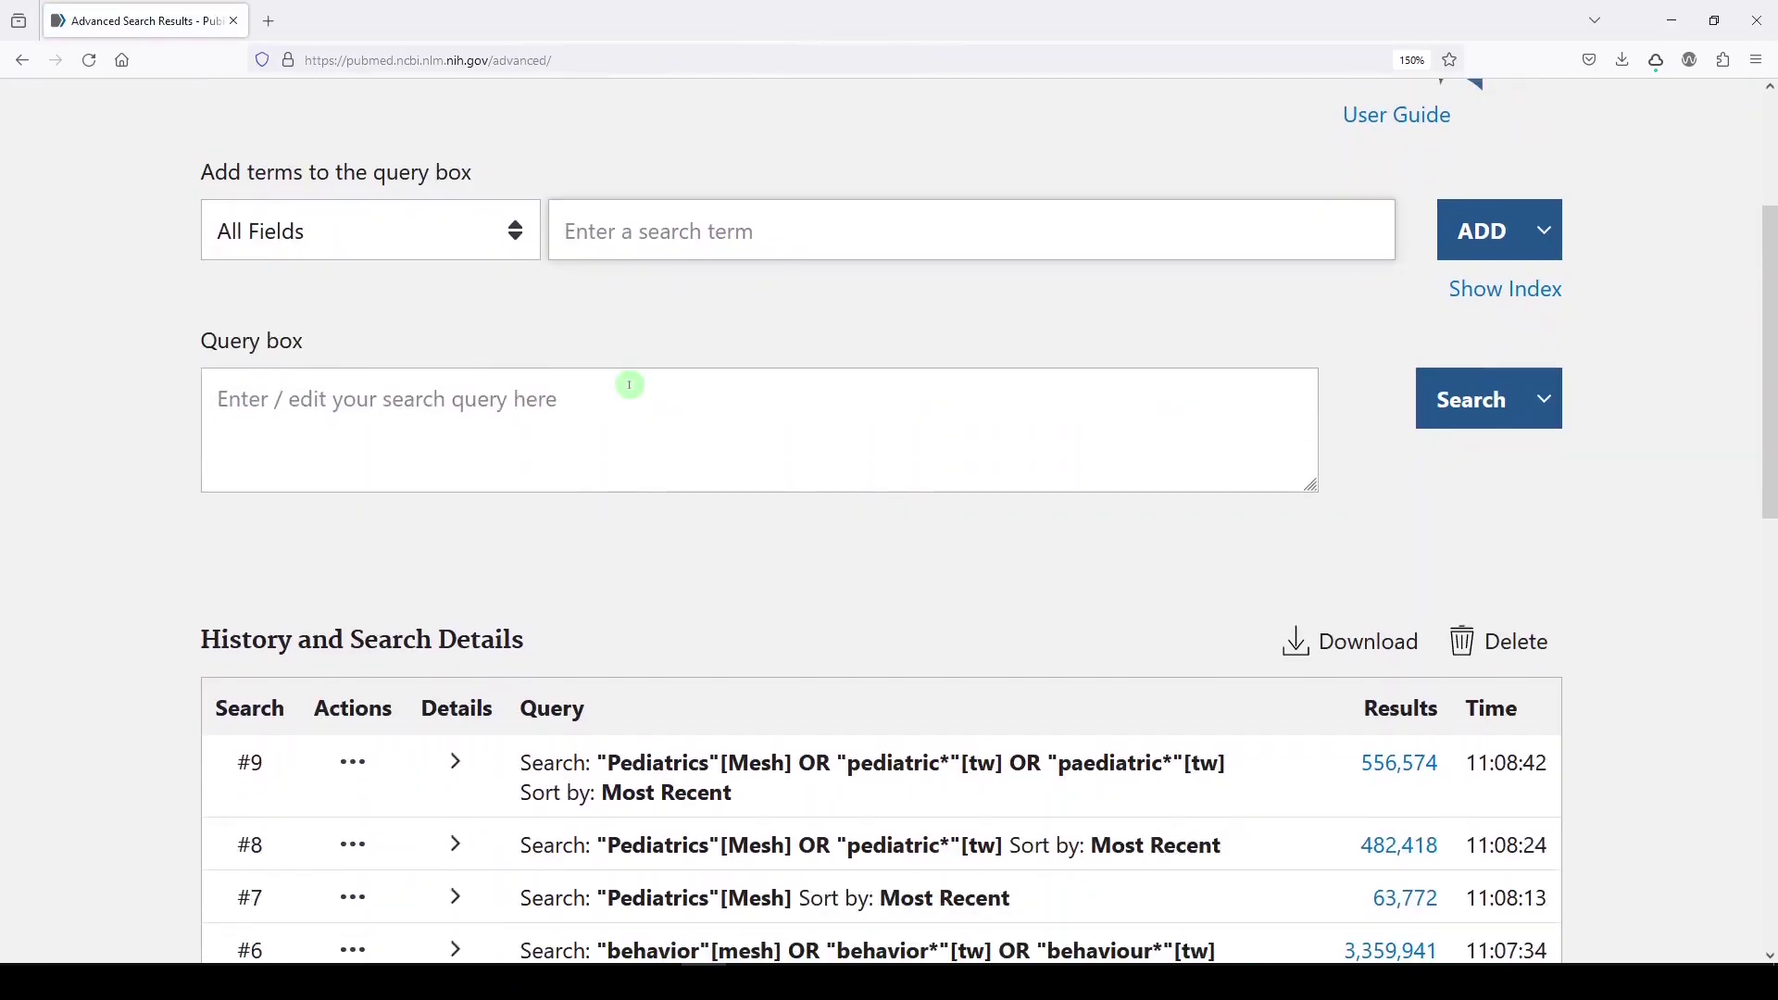
pyautogui.scroll(-3, 630, 389)
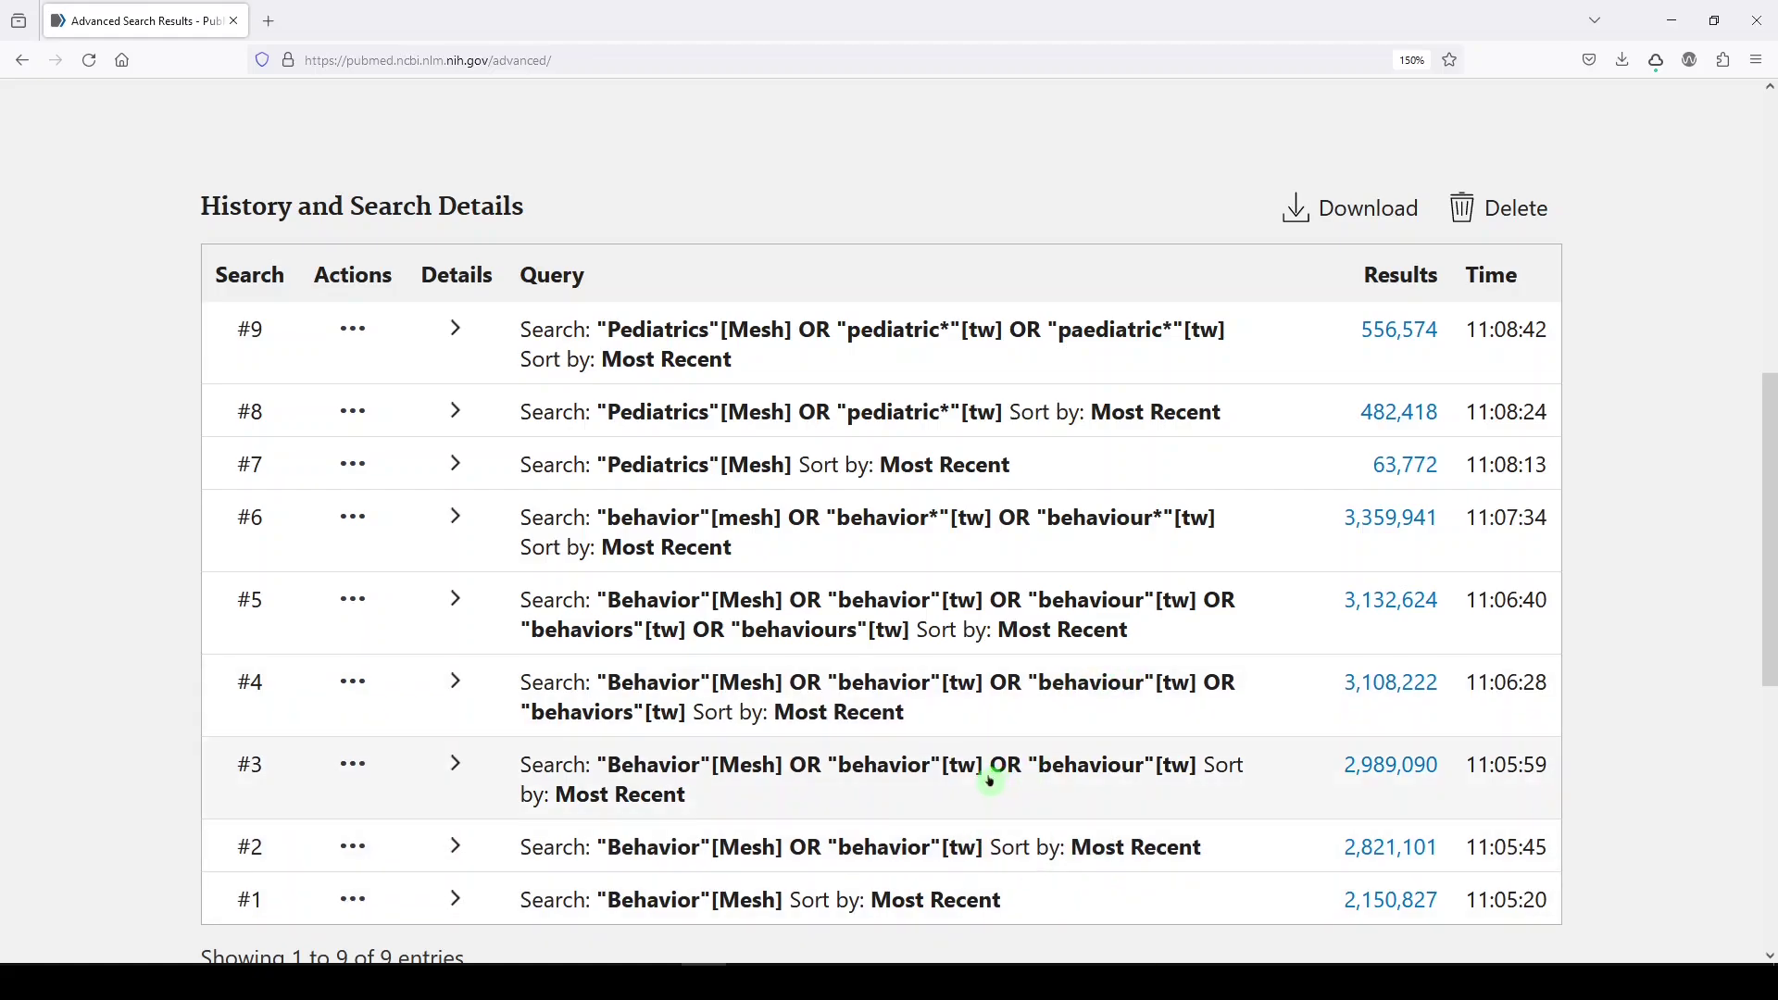
pyautogui.scroll(2, 996, 778)
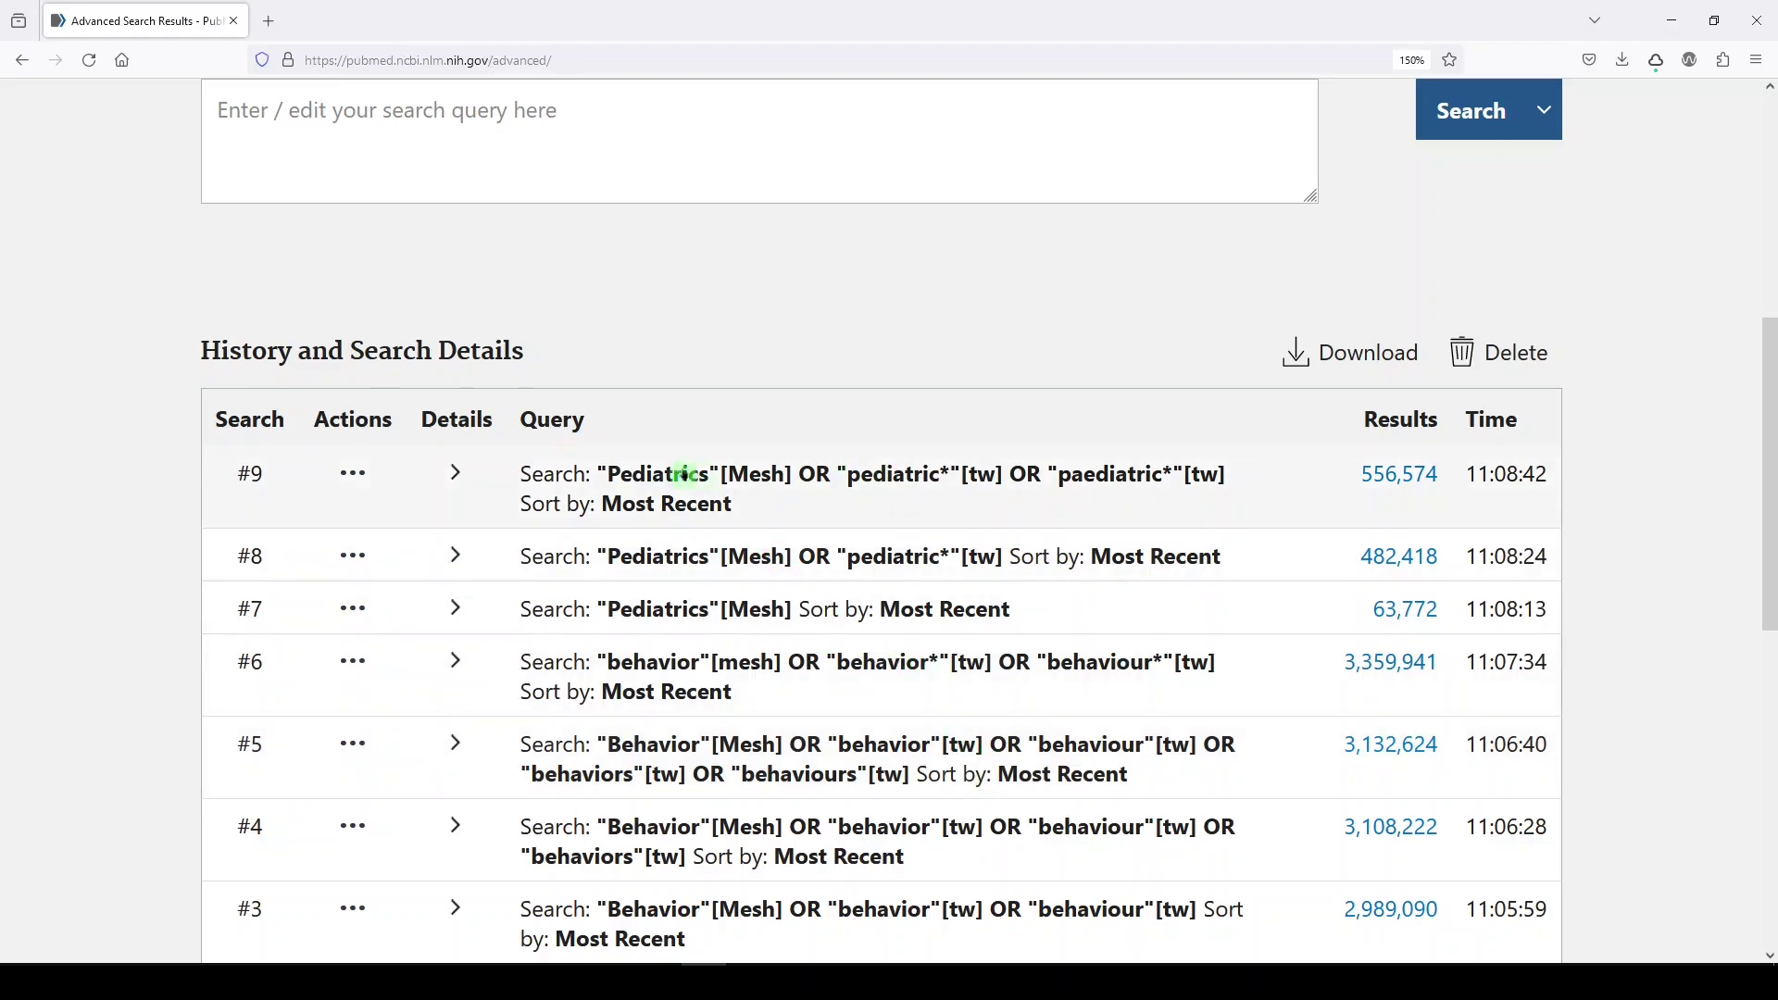
pyautogui.scroll(-2, 852, 437)
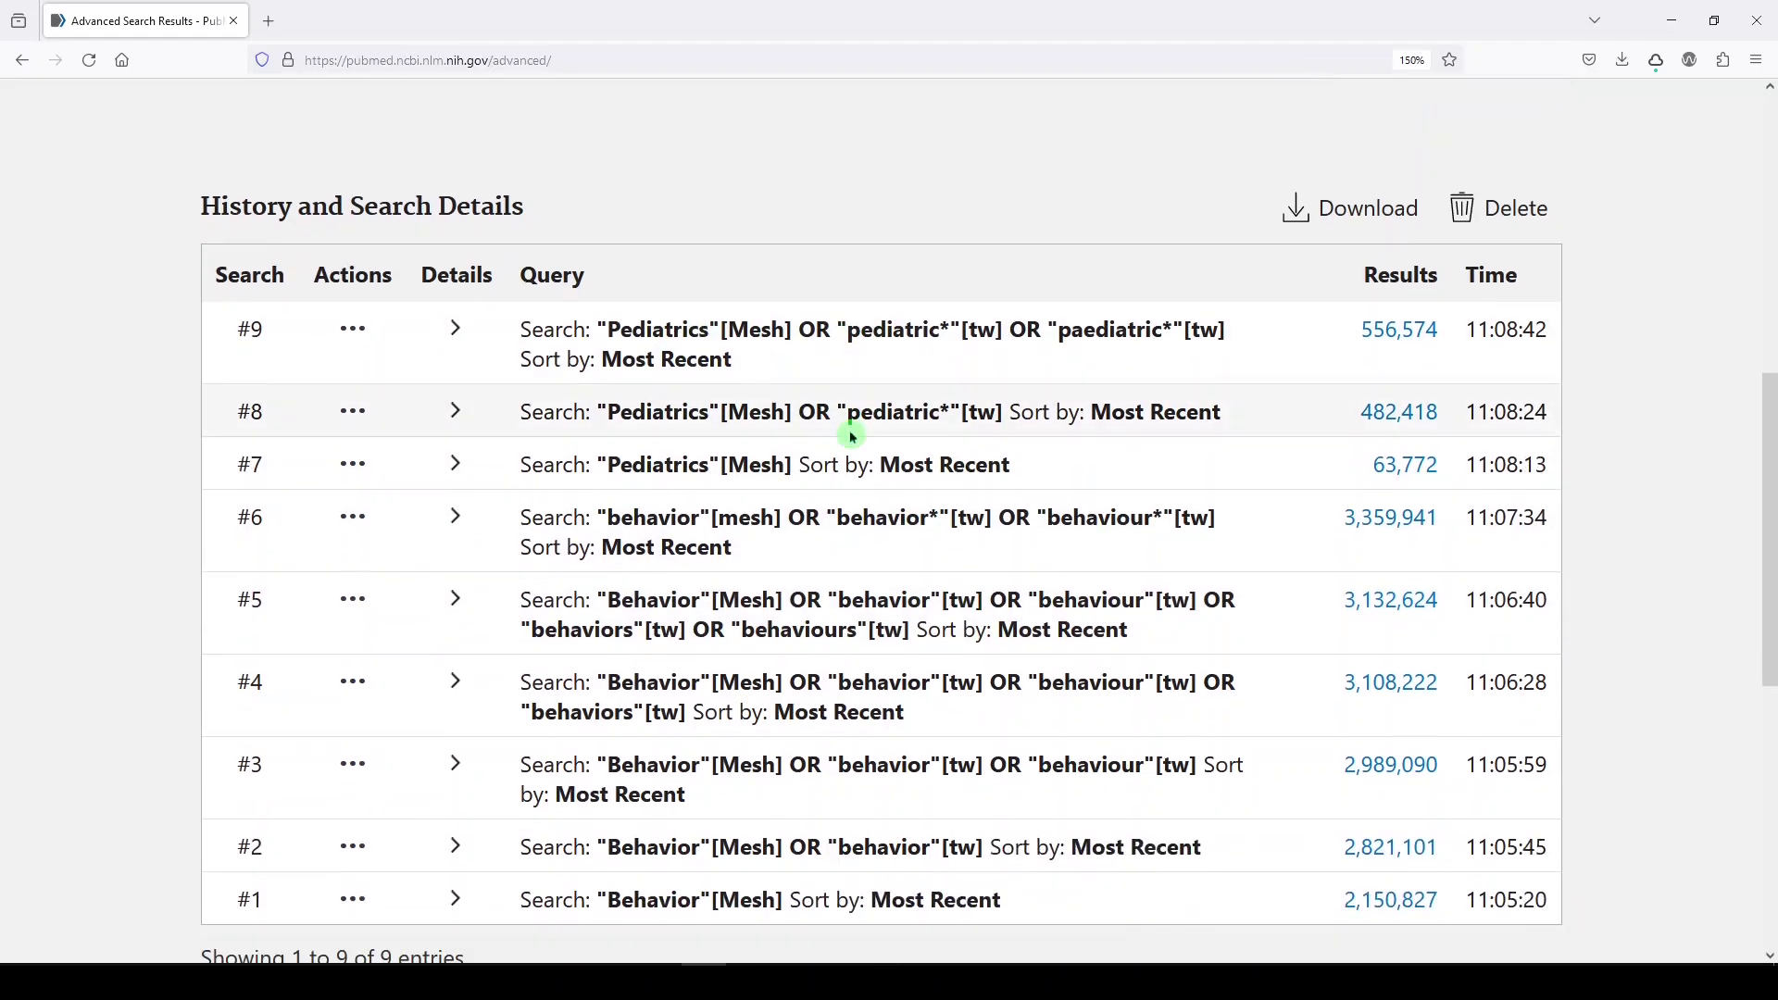